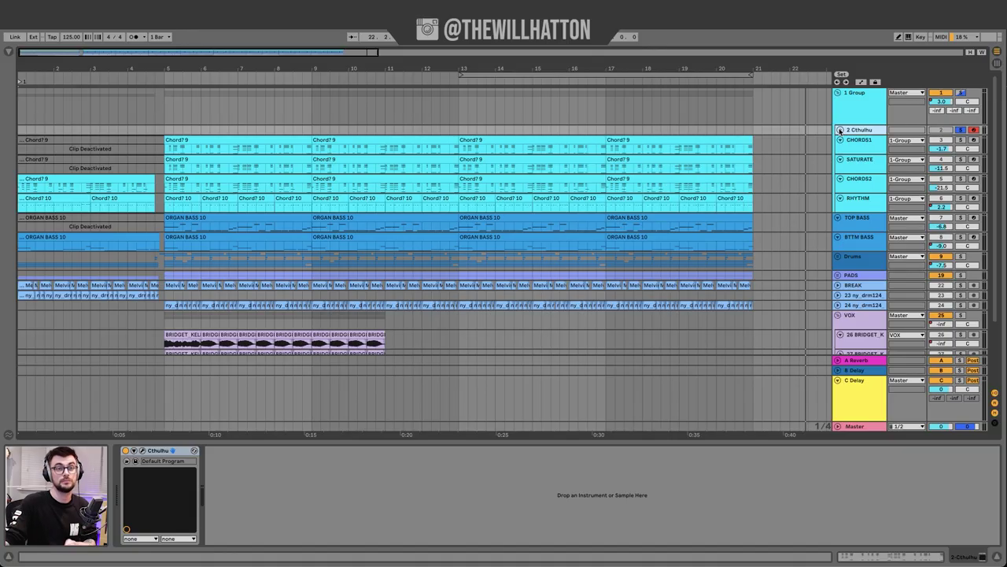
Step: Show the Cthulhu chord plug-in's window on the 2 Cthulhu track
click(861, 142)
click(858, 160)
click(718, 256)
click(732, 177)
click(736, 153)
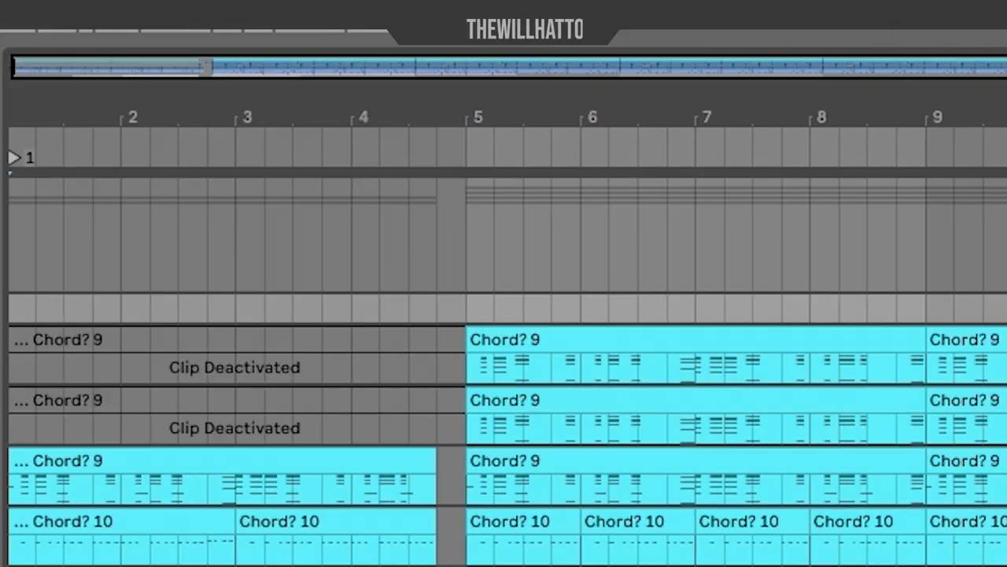
key(super+alt+p)
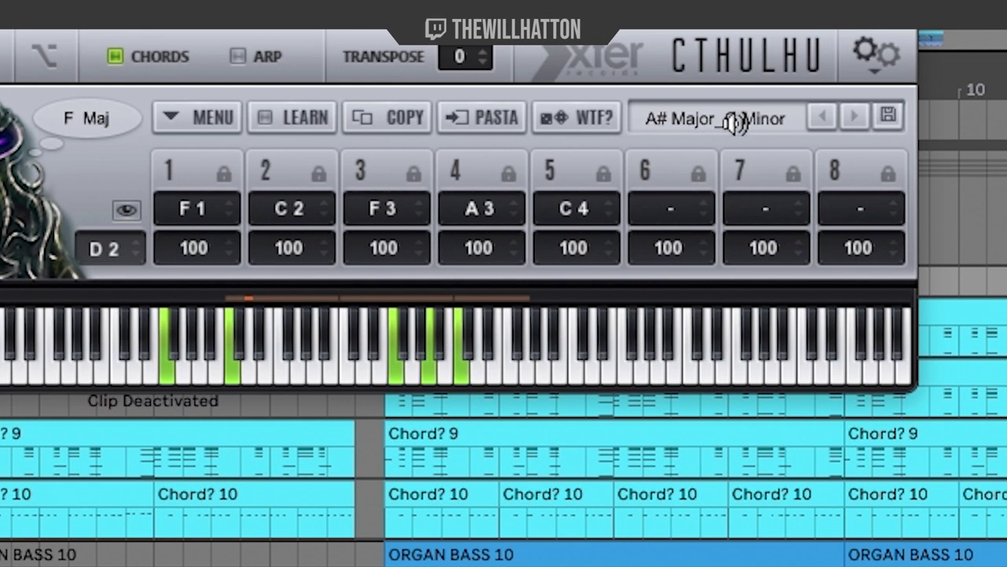
Step: Browse Cthulhu's preset list to the Lofi Chill Presets folder
click(734, 123)
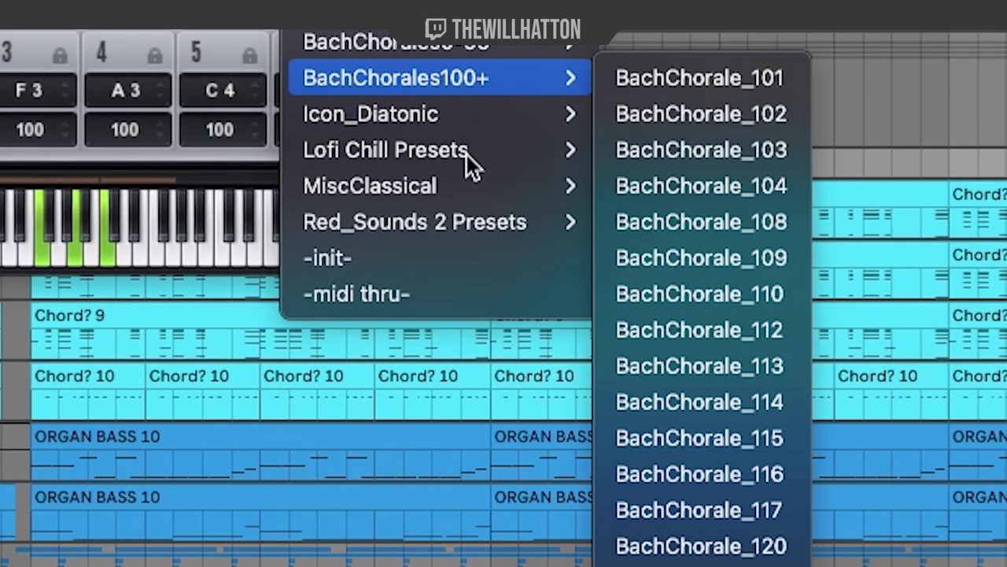
mouse_move(468, 173)
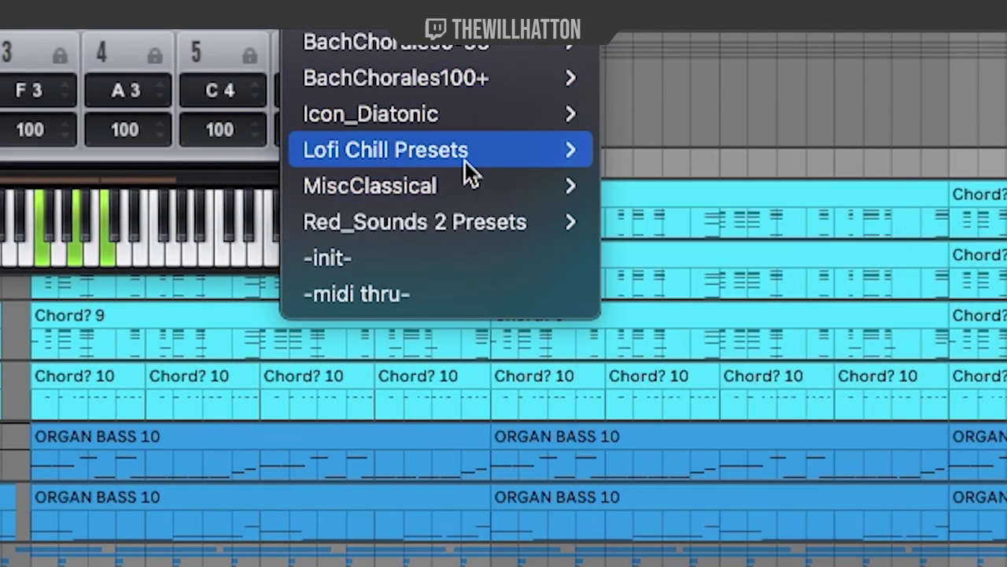
click(612, 193)
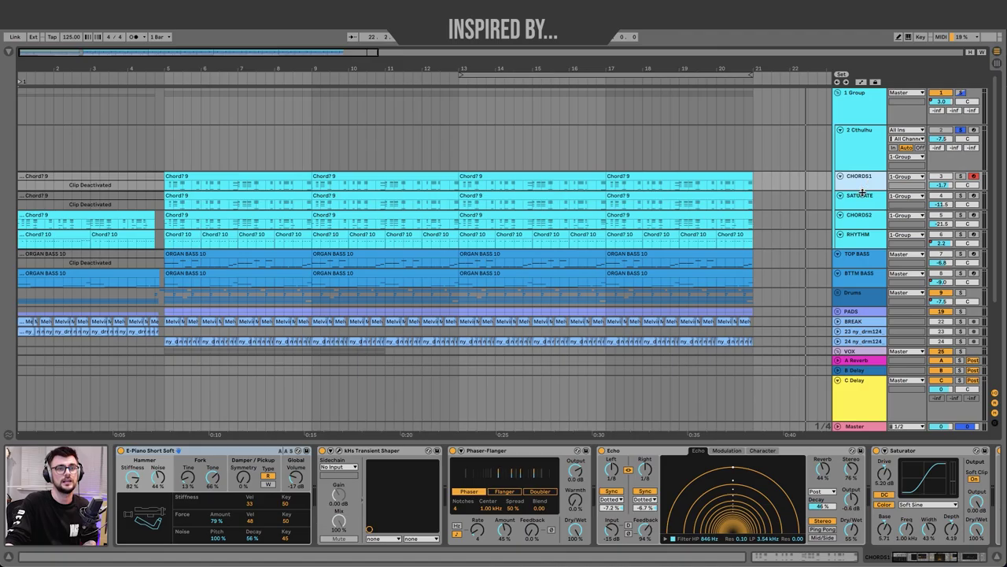
Step: Enlarge the CHORDS1 track and check that its MIDI input is taken from 2-Cthulhu on the Cthulhu channel
drag(862, 192, 866, 221)
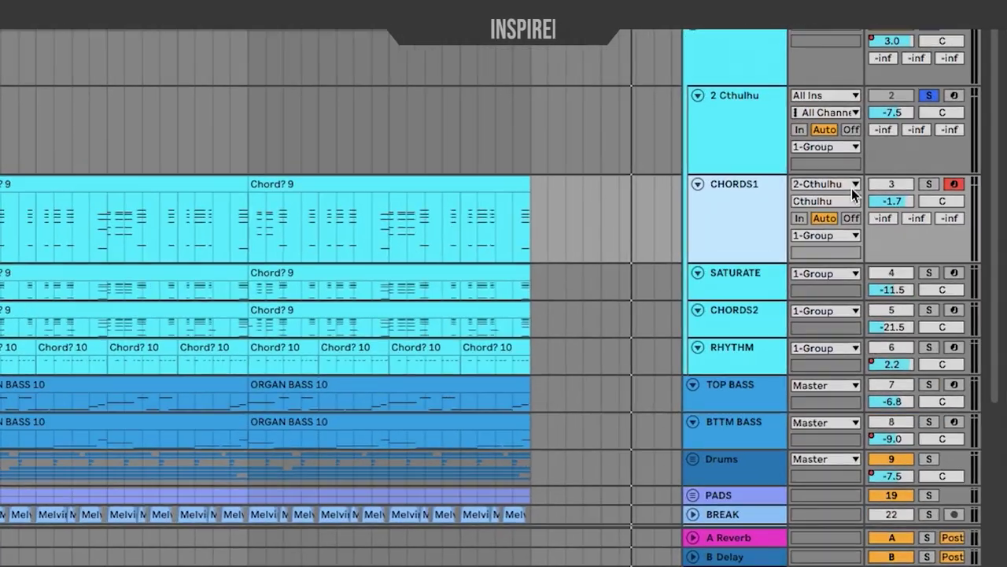
click(918, 176)
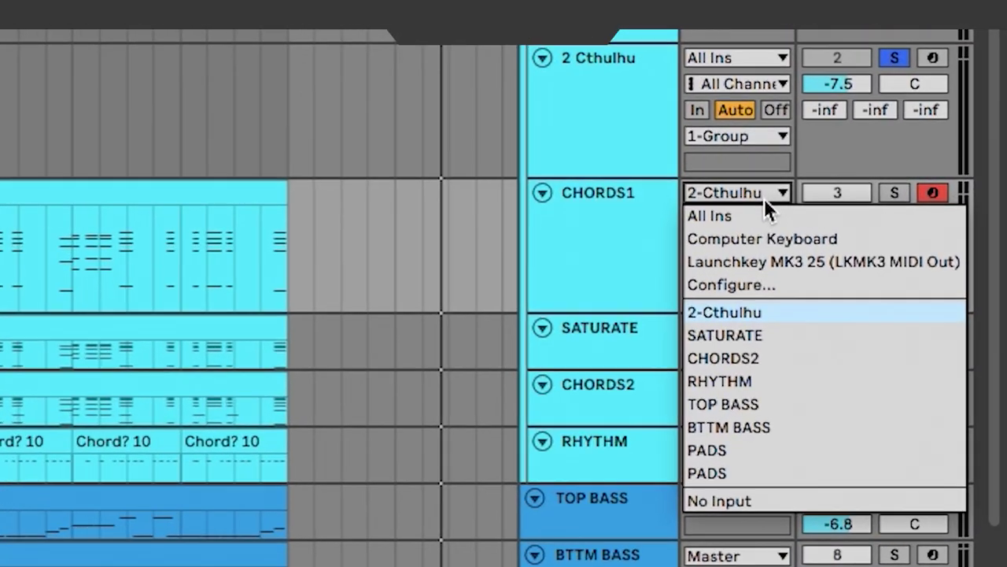
click(570, 122)
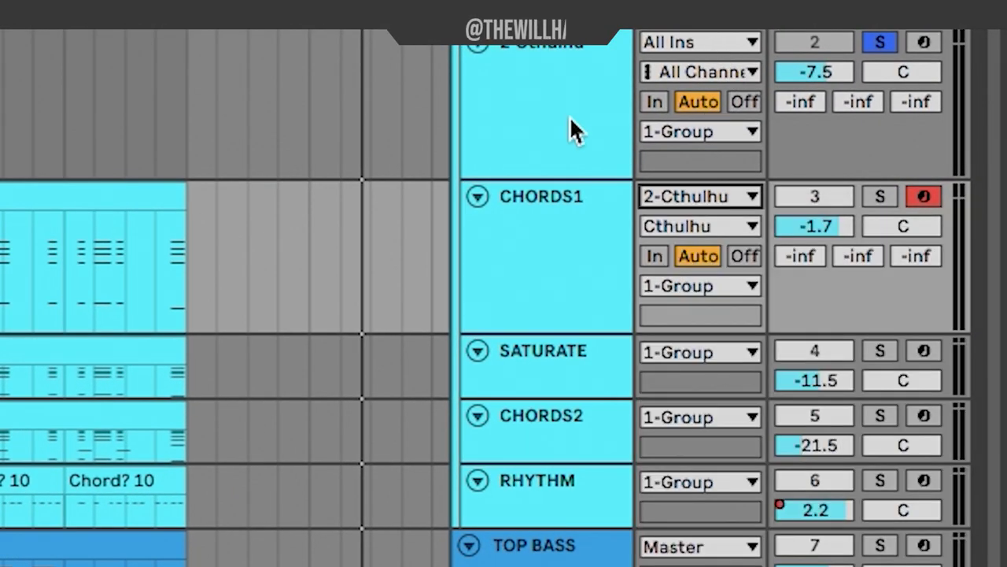
click(684, 225)
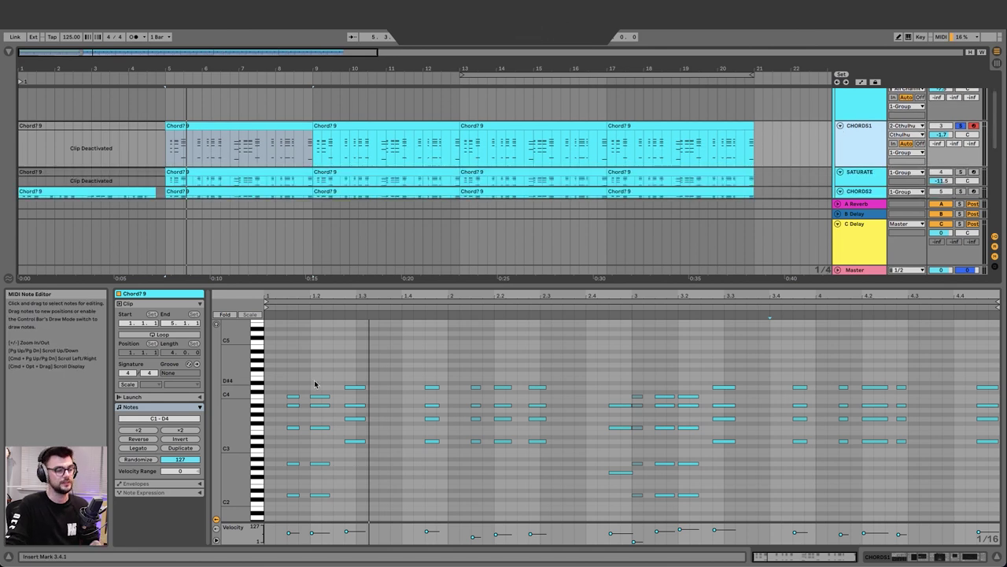
Step: Open the kHs Transient Shaper window on the CHORDS1 track and switch on the EQ Eight in its chain
scroll(310, 372, down, 3)
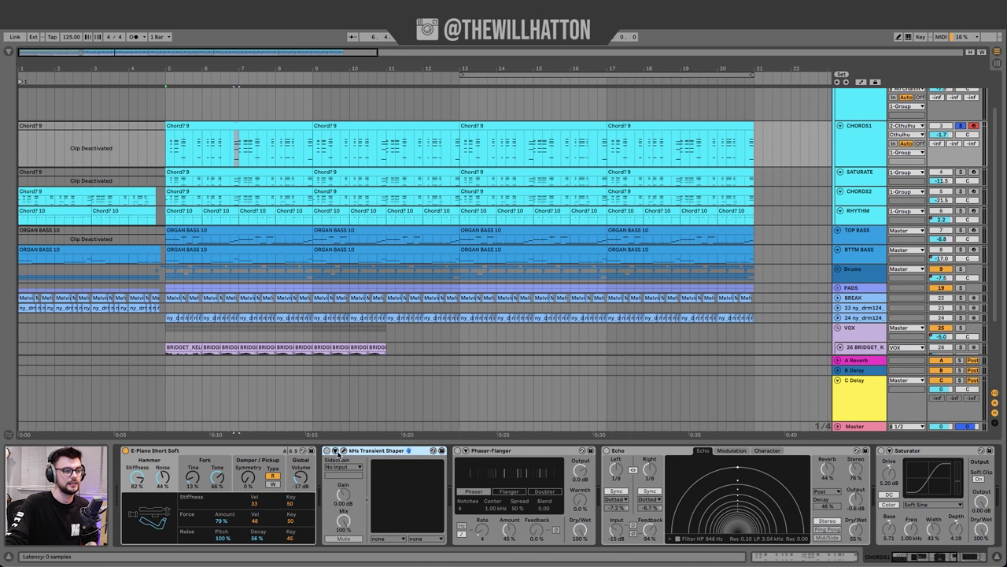
click(342, 451)
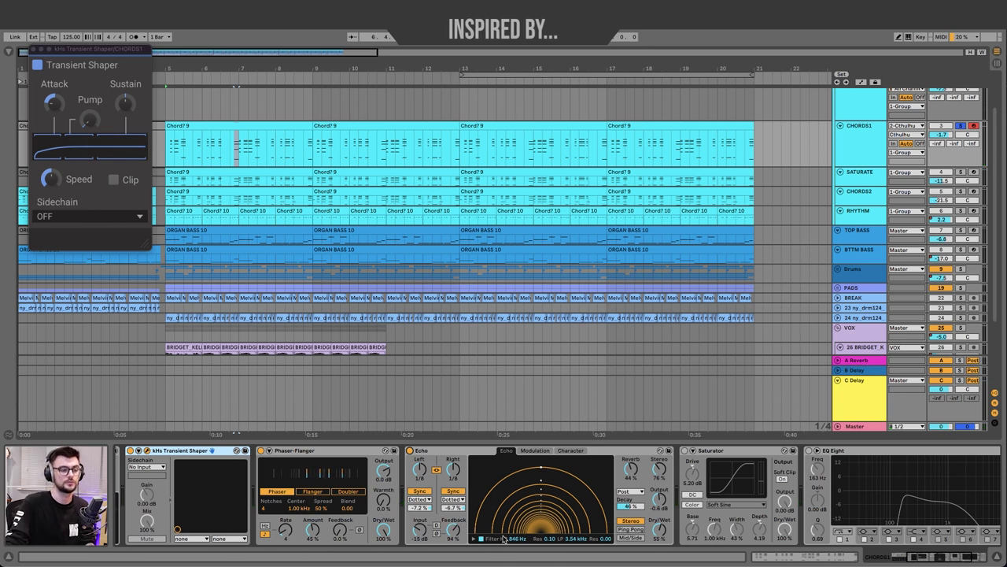
scroll(665, 488, right, 5)
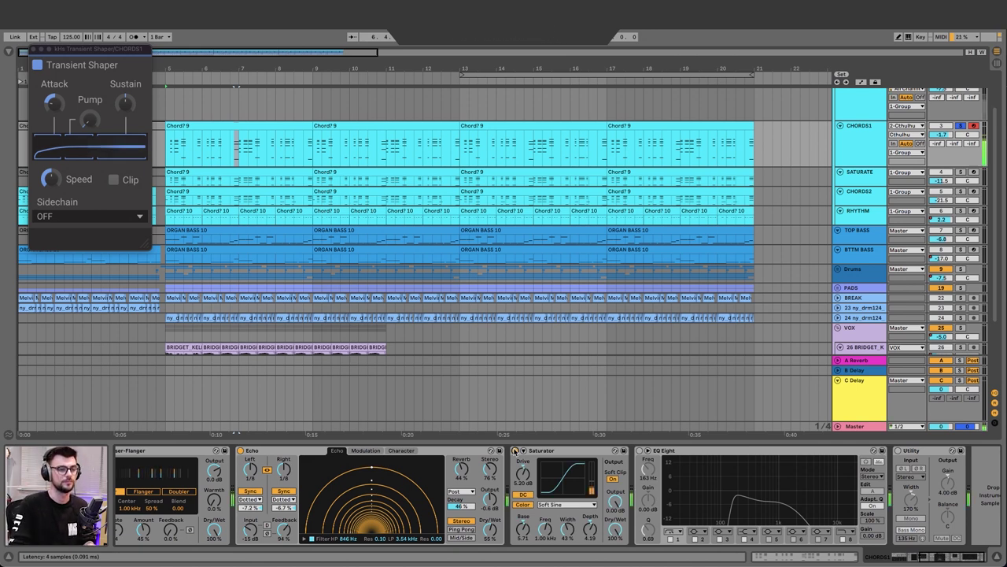
click(639, 451)
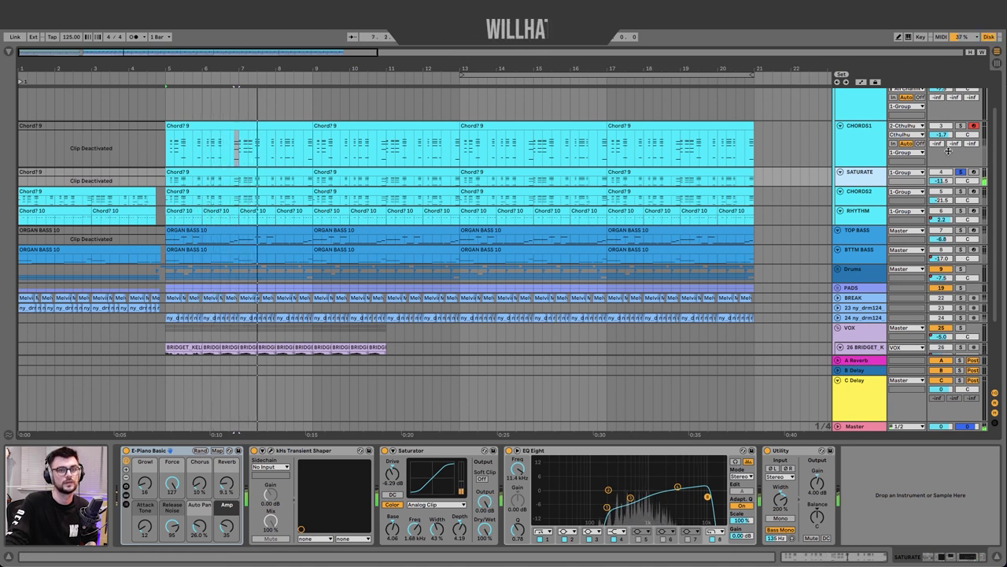
Step: Solo CHORDS1 together with SATURATE, and enlarge the CHORDS2 track to examine its chord notes along the arrangement
click(961, 126)
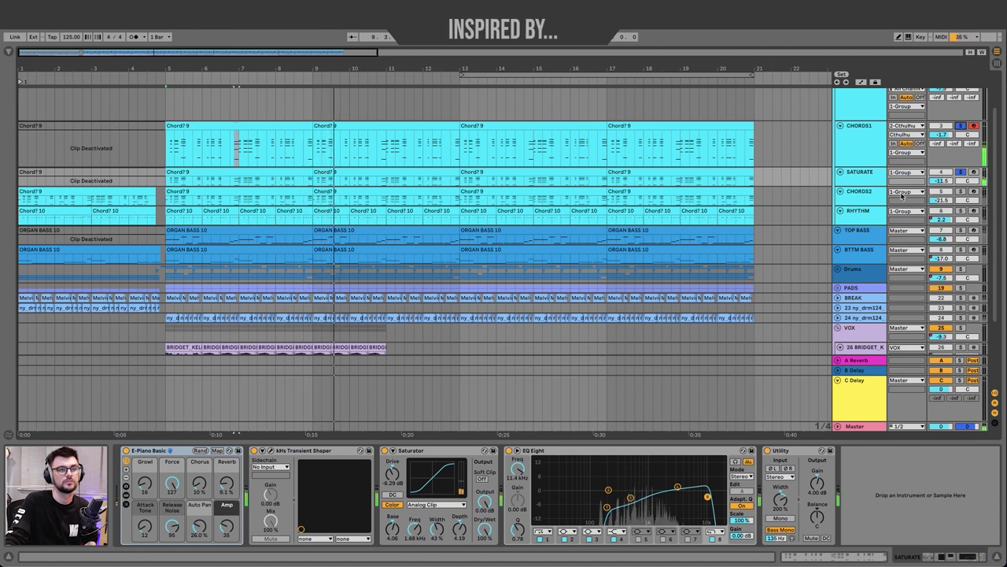
click(860, 196)
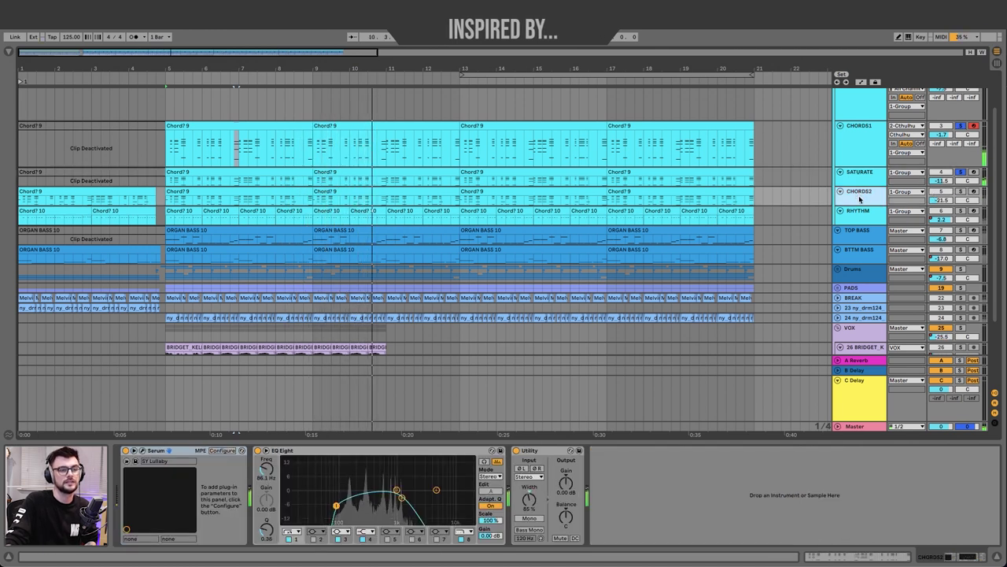
scroll(461, 190, up, 10)
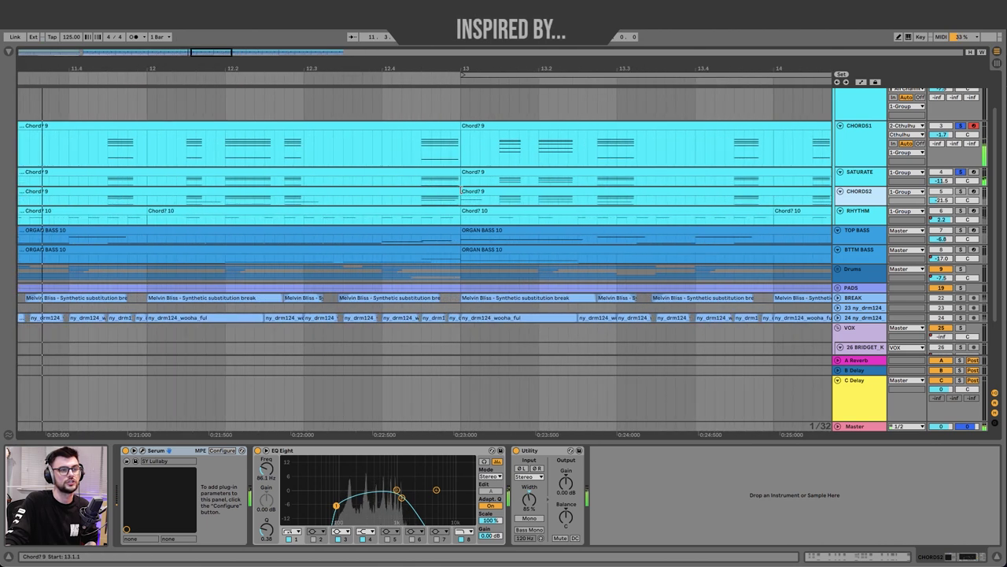
scroll(519, 197, right, 3)
scroll(519, 196, up, 1)
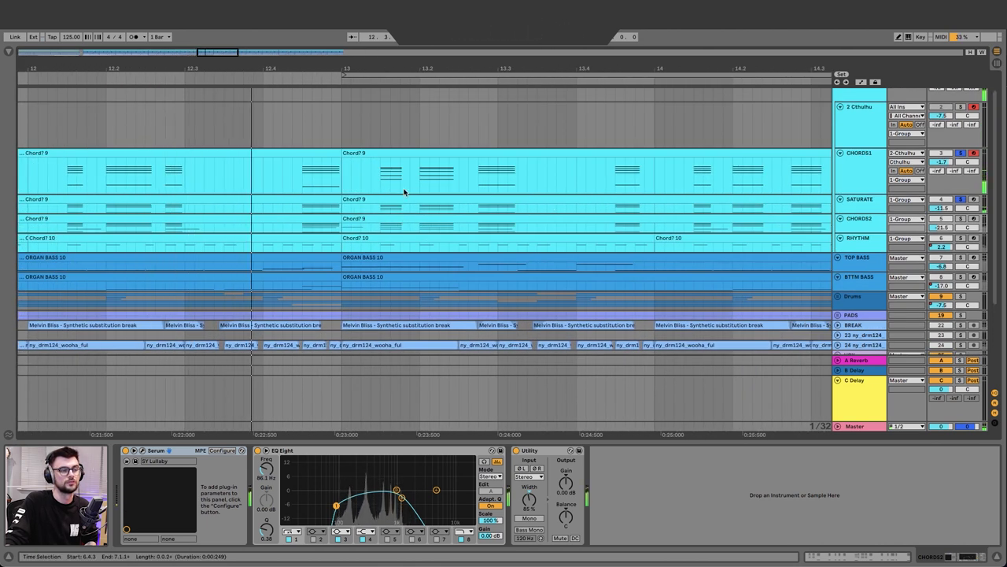
scroll(486, 229, right, 6)
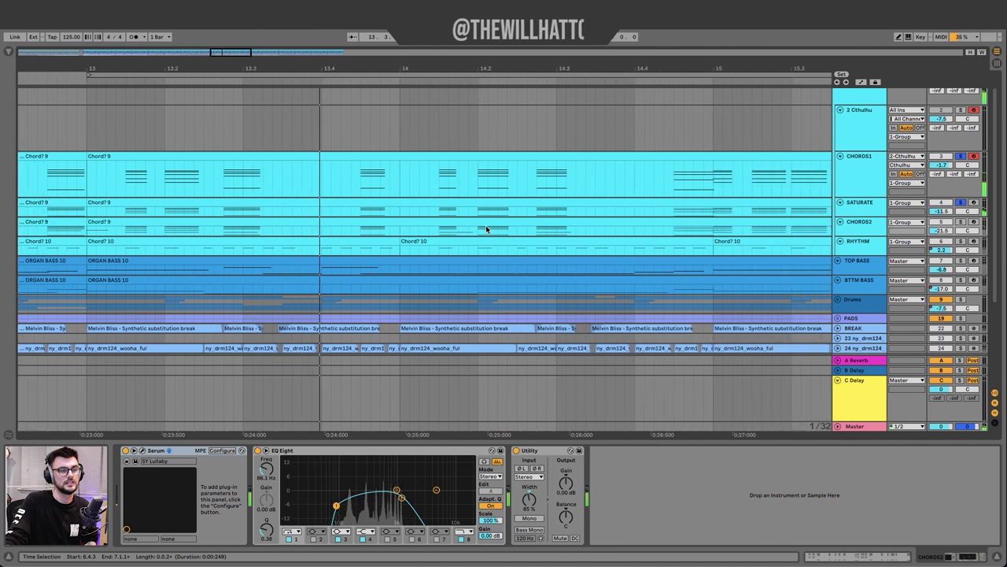
scroll(486, 229, right, 3)
drag(855, 228, 855, 270)
scroll(639, 256, right, 2)
scroll(639, 256, right, 10)
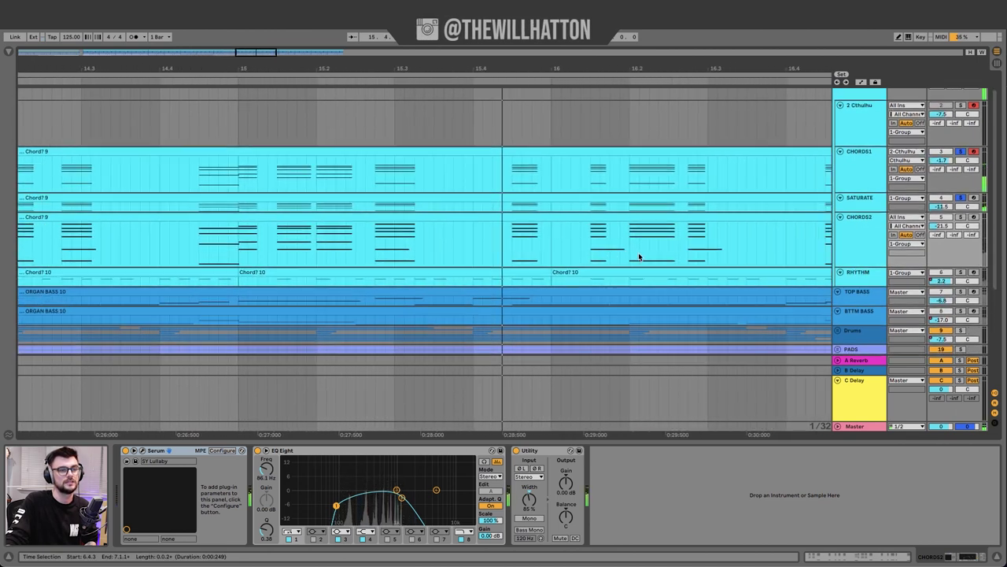
scroll(639, 251, down, 6)
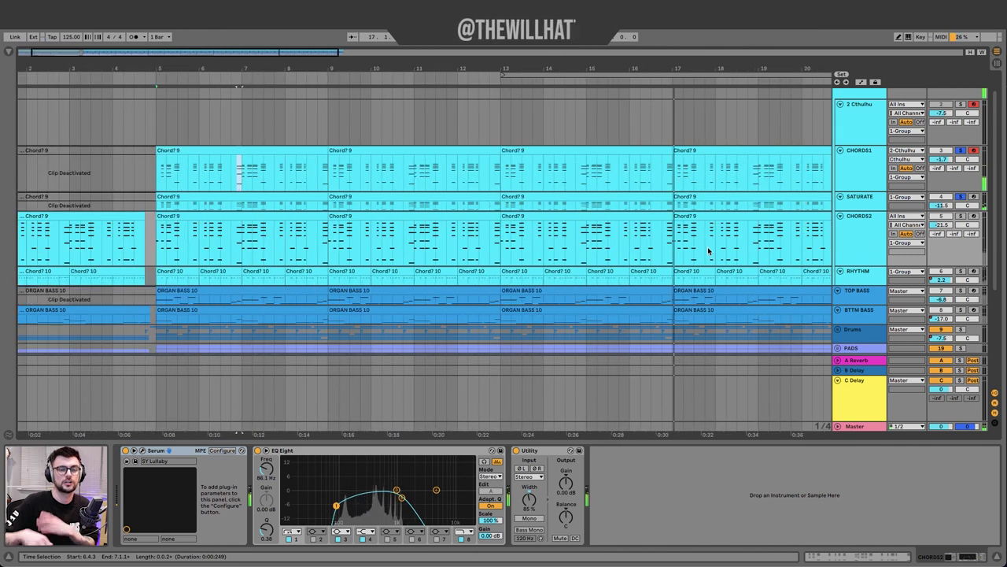
Step: Open Serum on the CHORDS2 track and browse its presets to the Lofi Chill Serum Presets folder
click(864, 234)
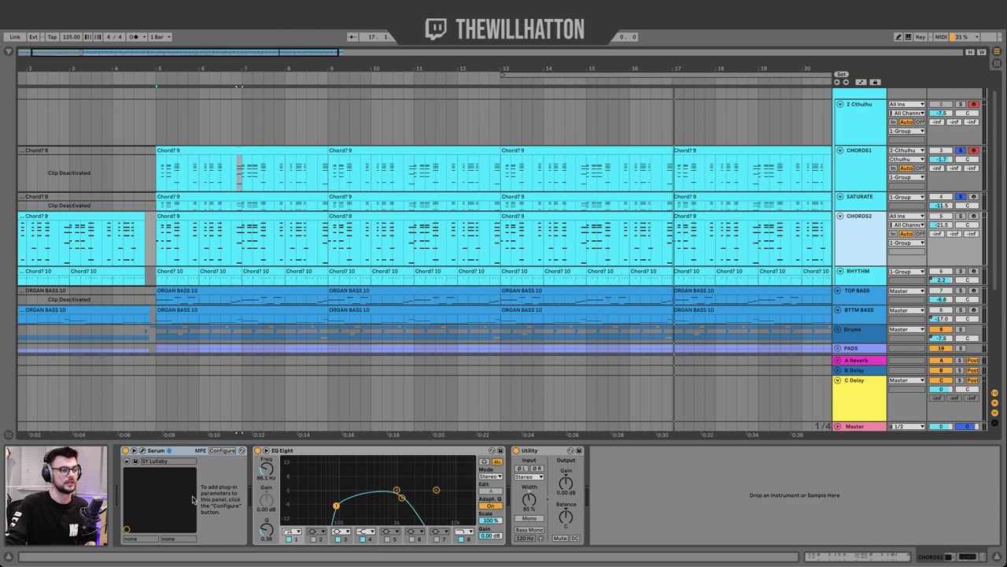
click(142, 450)
click(281, 59)
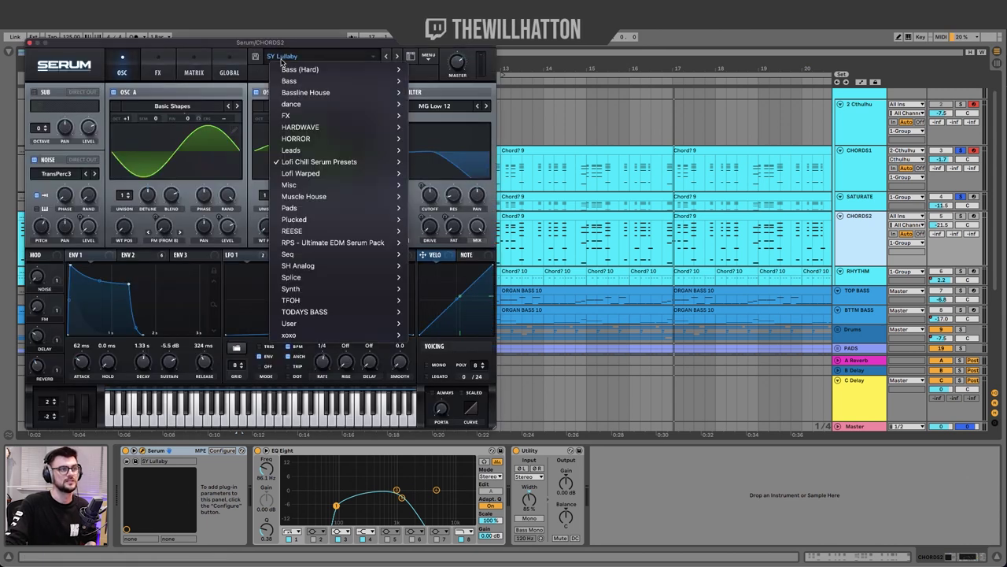
mouse_move(323, 162)
mouse_move(439, 186)
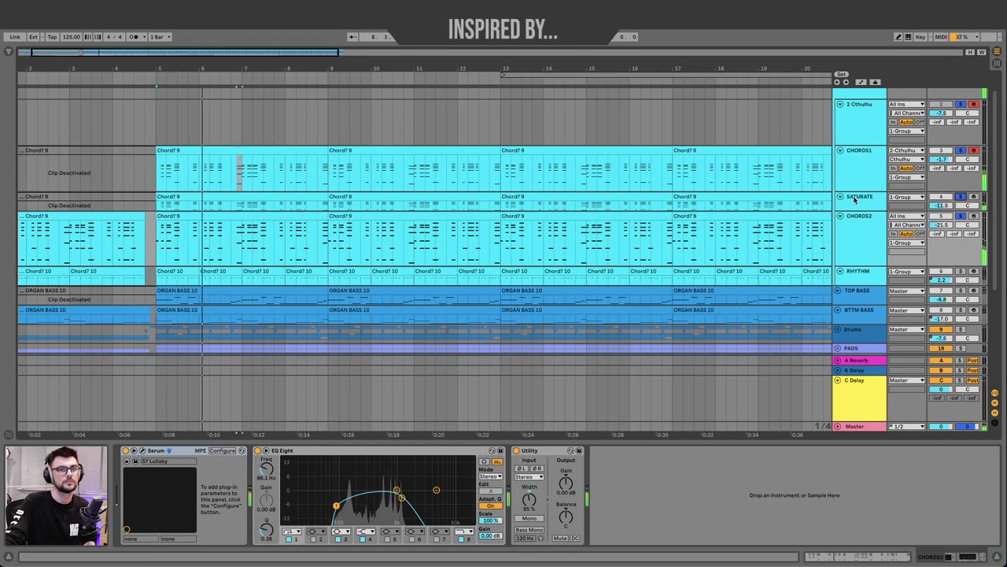
Step: Select the CHORDS1 track and review its MIDI input source and channel settings
scroll(848, 169, up, 1)
click(850, 175)
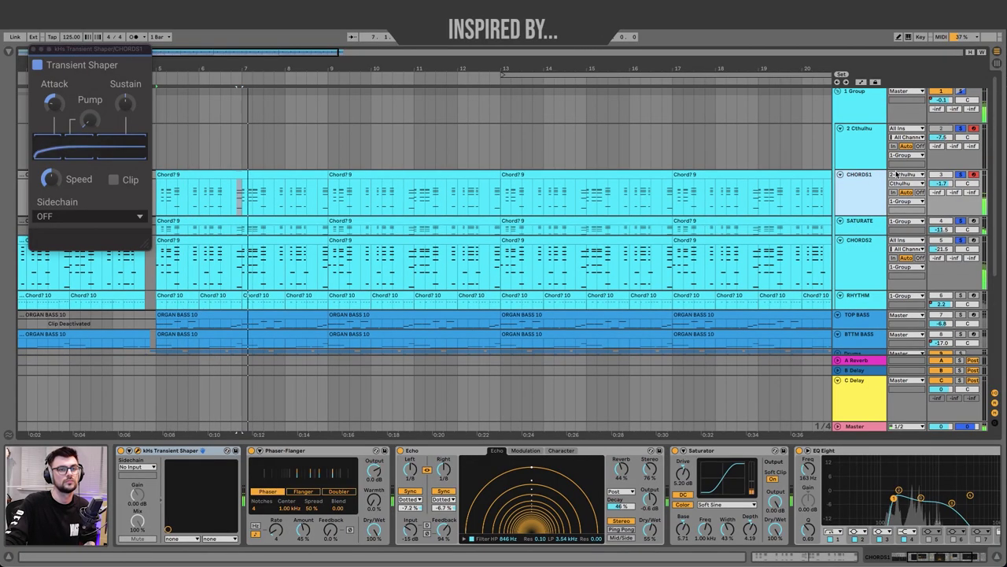
click(905, 174)
click(905, 182)
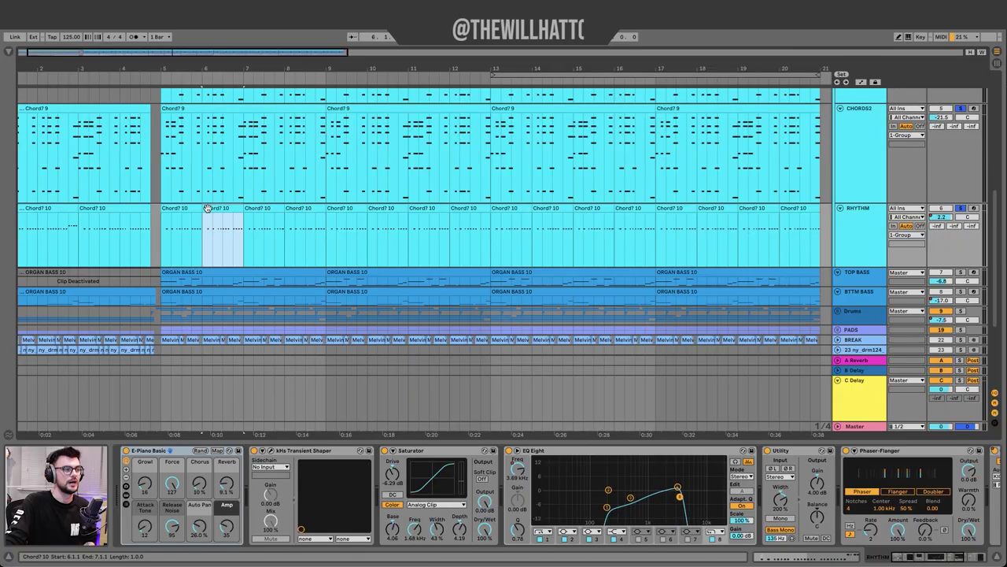
Step: Select the four RHYTHM clips from bar 5 through bar 8 and examine their notes in the clip editor
click(182, 173)
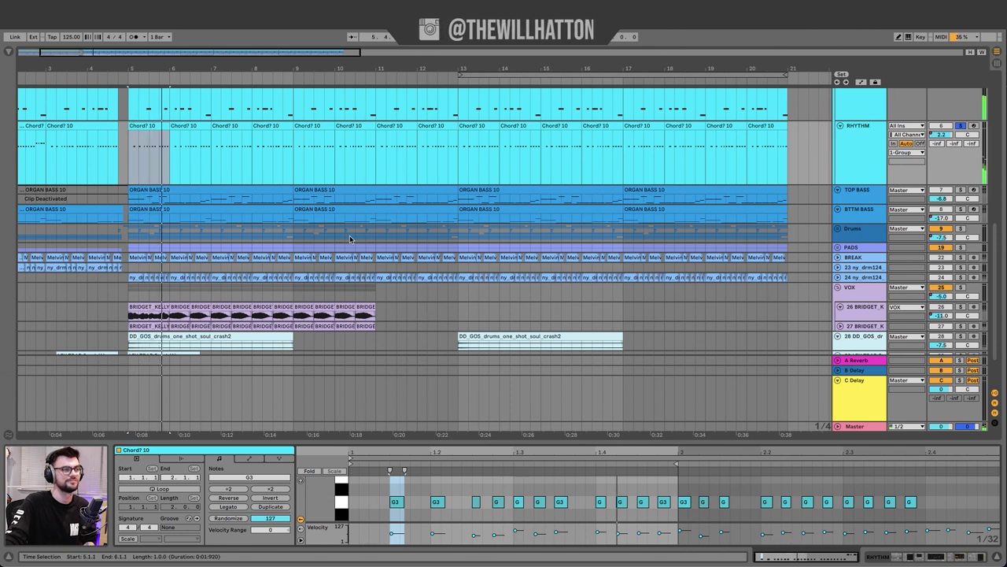
shift+click(277, 127)
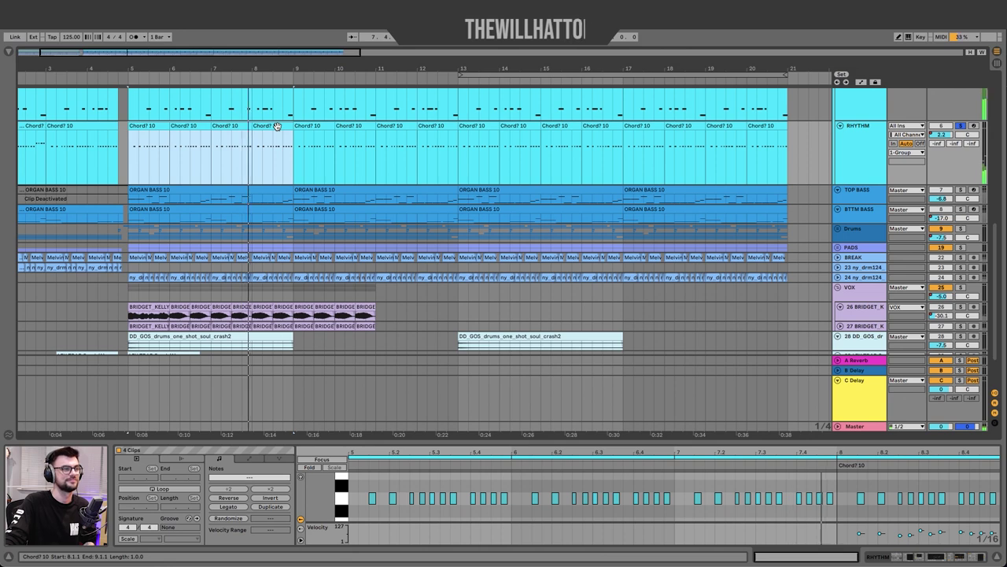
scroll(860, 283, up, 8)
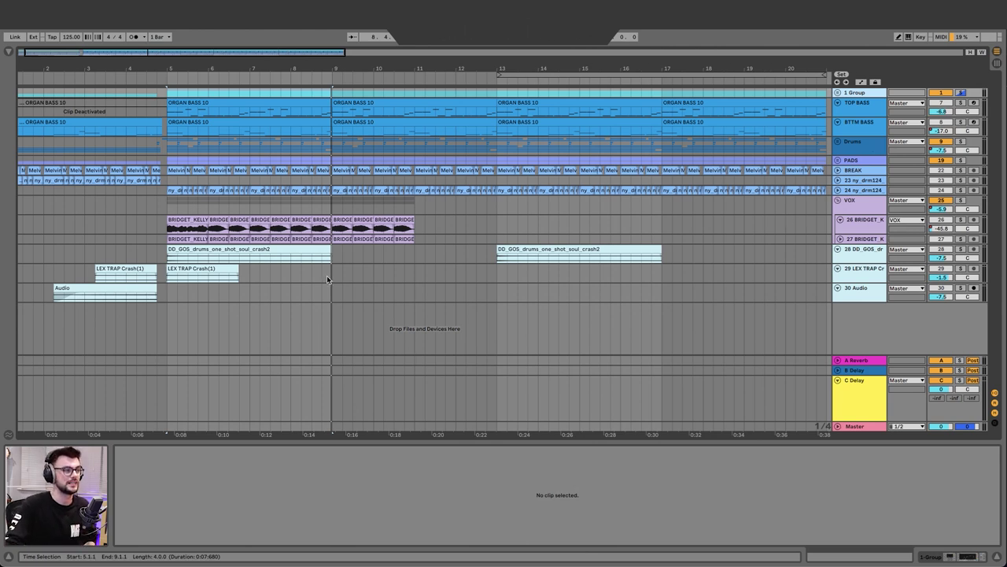
Step: Show the waveform of the first Melvin Bliss break clip on the BREAK track
scroll(116, 193, left, 2)
scroll(22, 194, up, 3)
click(34, 171)
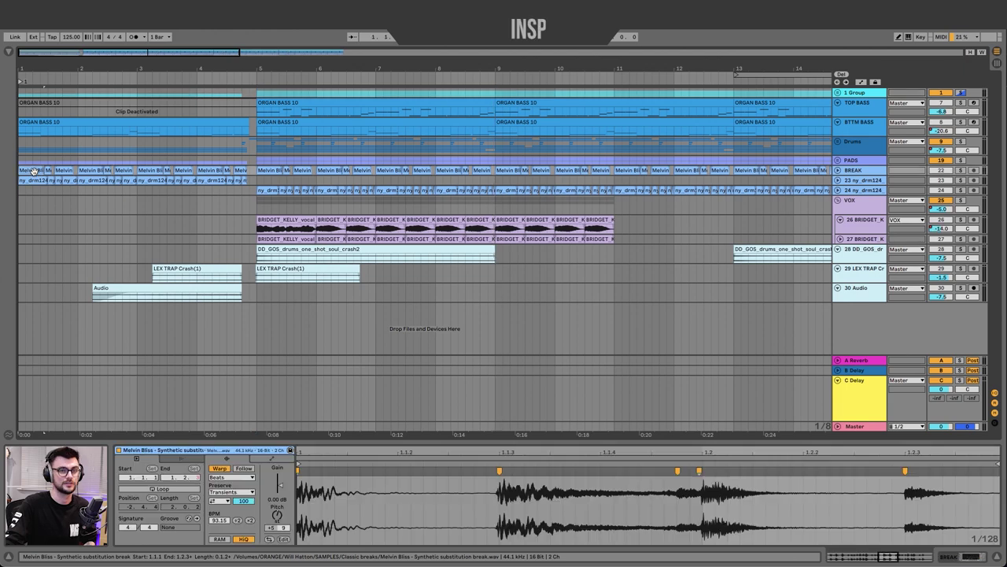
Step: Select the 23 ny_drm124 track and switch on its effect rack
click(855, 191)
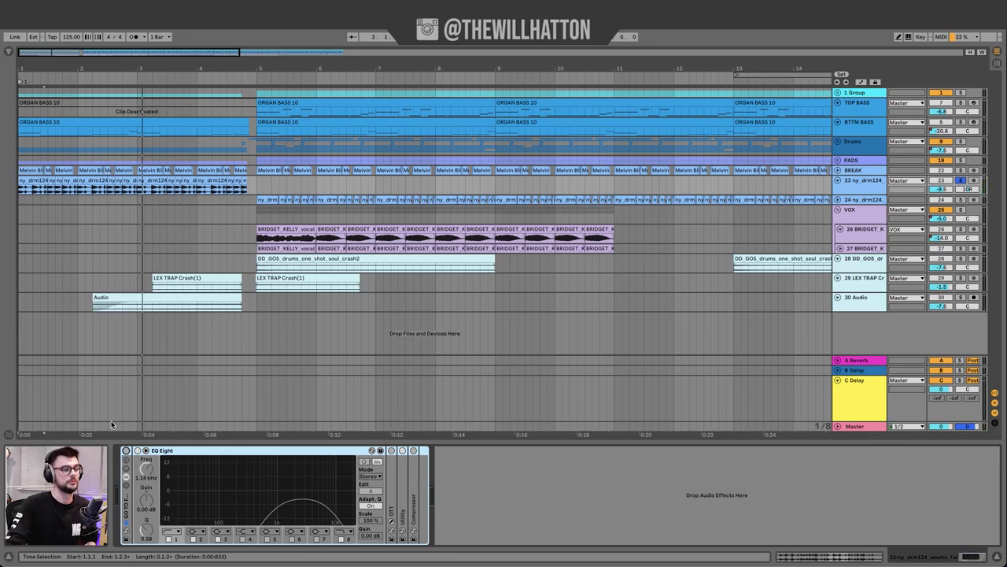
click(126, 451)
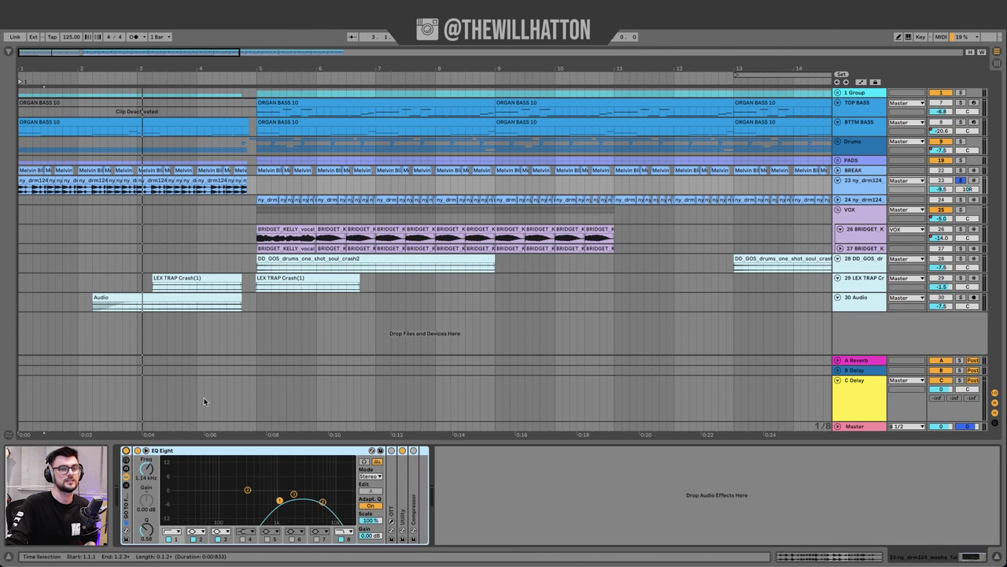
Step: Show the BREAK track's effect rack and examine the chopped break clips across the first bars
click(850, 172)
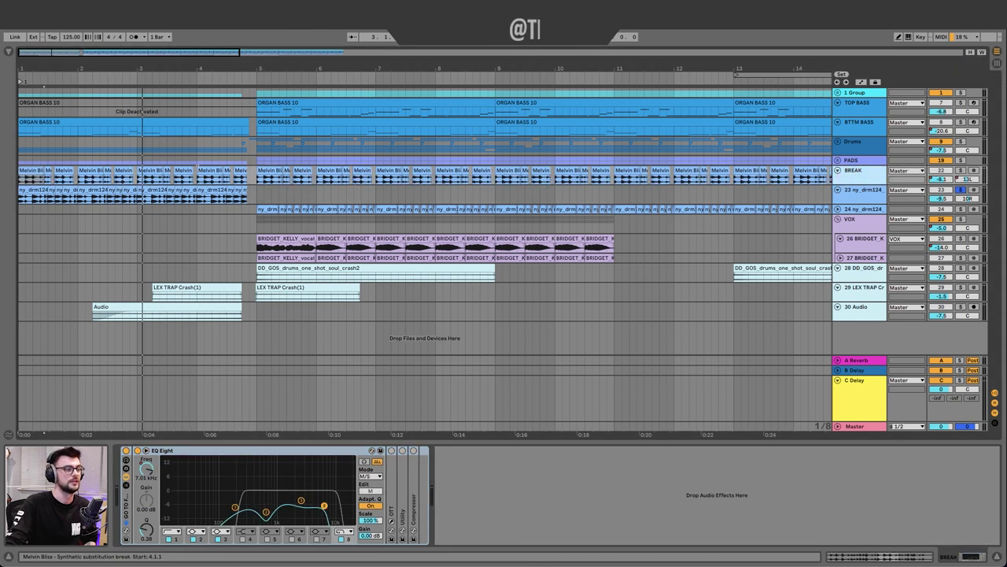
scroll(197, 167, up, 5)
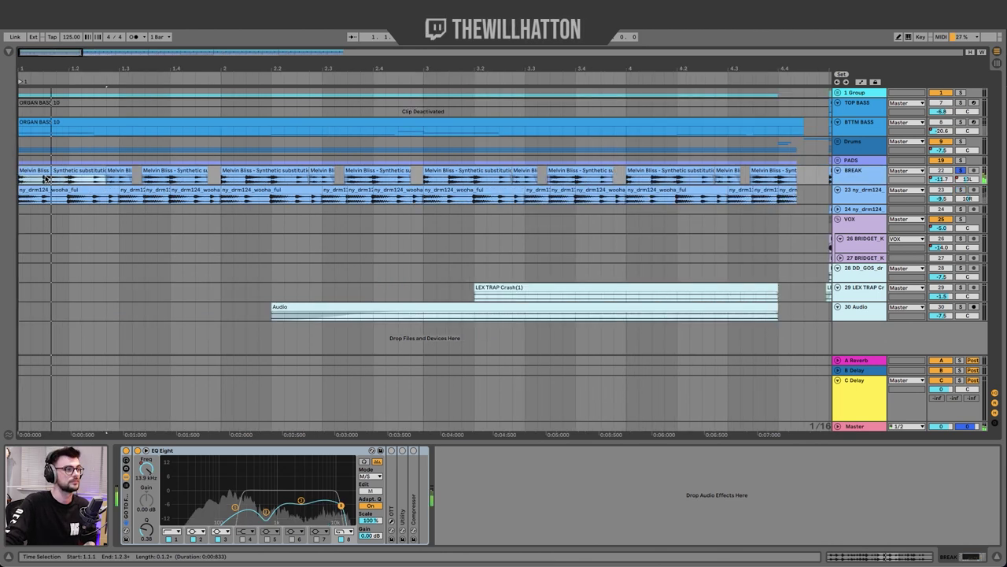
scroll(298, 206, down, 2)
scroll(299, 206, down, 1)
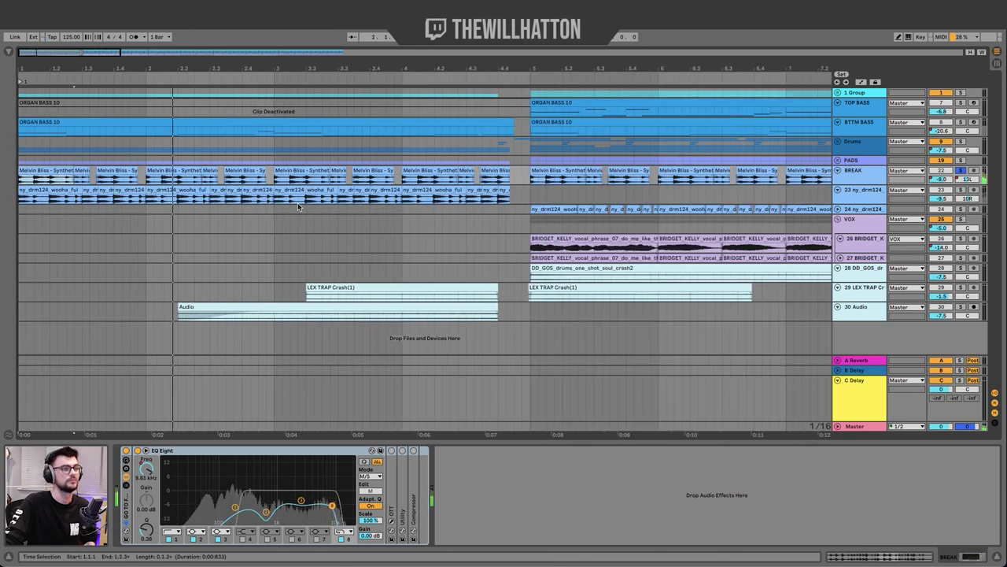
scroll(298, 206, down, 1)
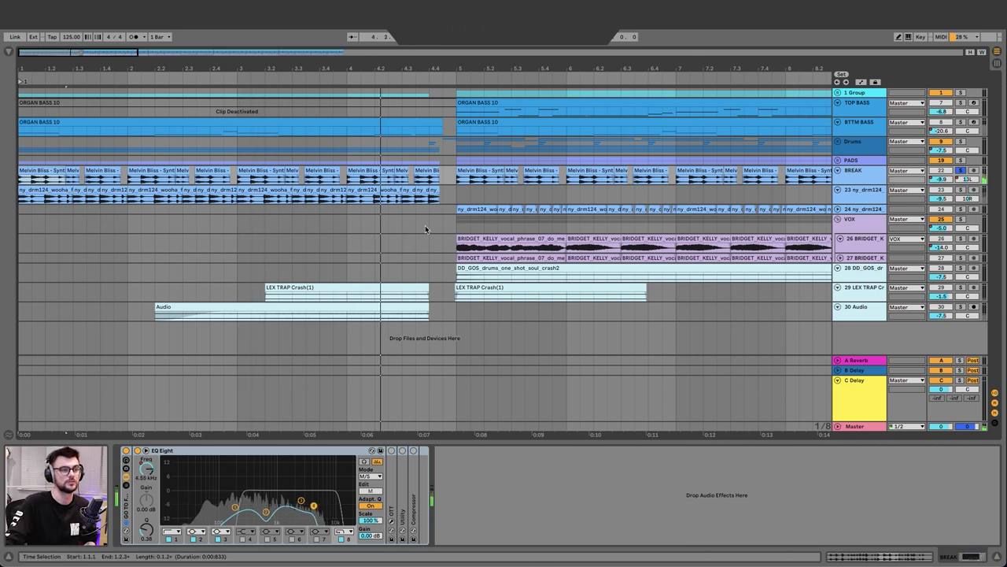
Step: Play the soloed BREAK track across bar 5 and check its track panning automation
scroll(425, 229, down, 1)
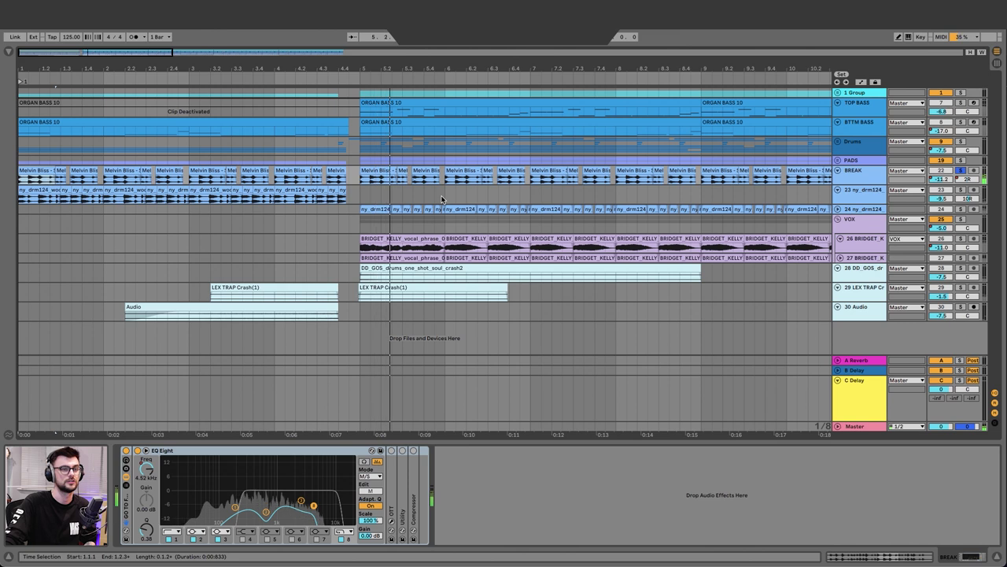
key(space)
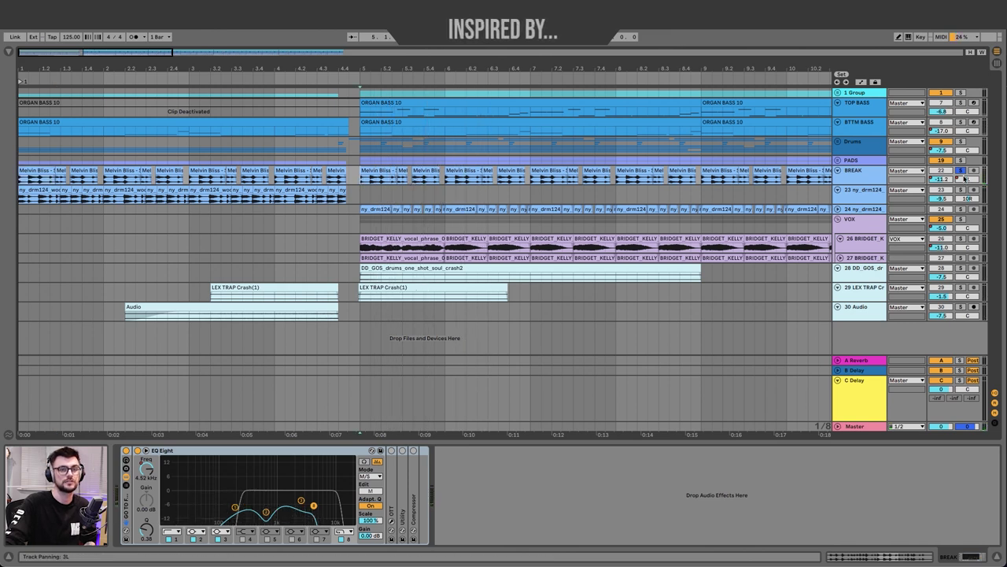
key(a)
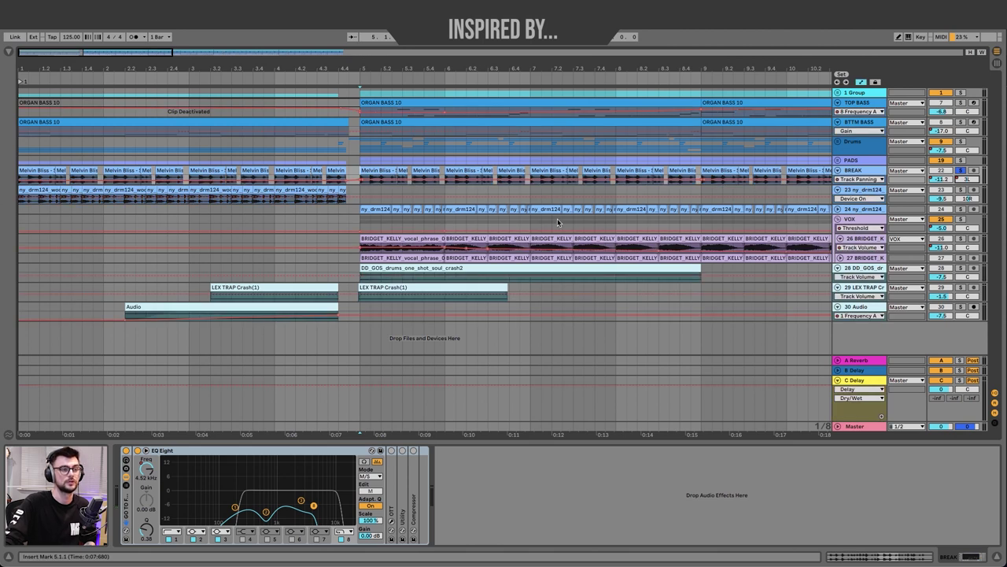
key(a)
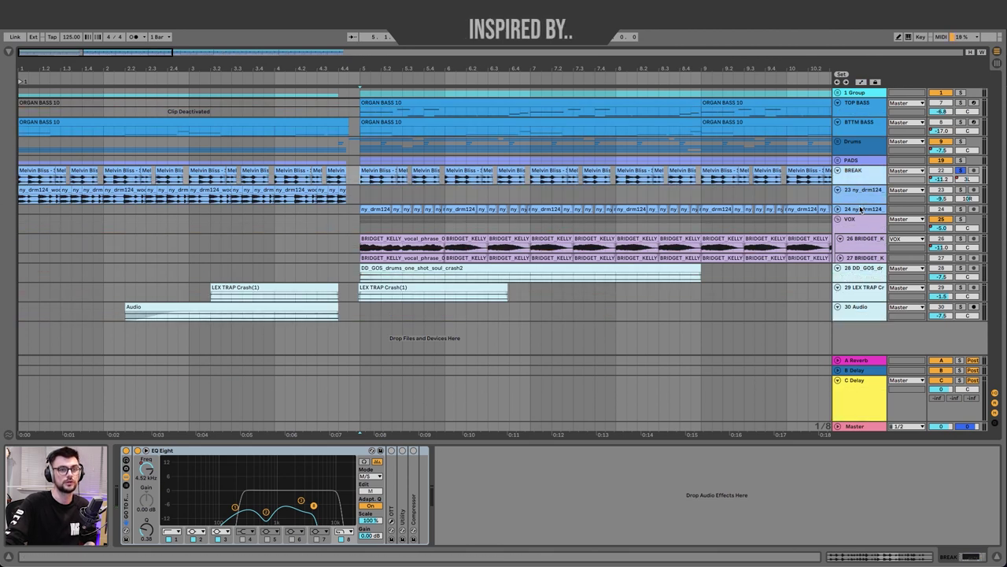
Step: Solo the two ny_drm124 tracks together with BREAK and play the layered breaks from bar 5
click(861, 209)
click(391, 186)
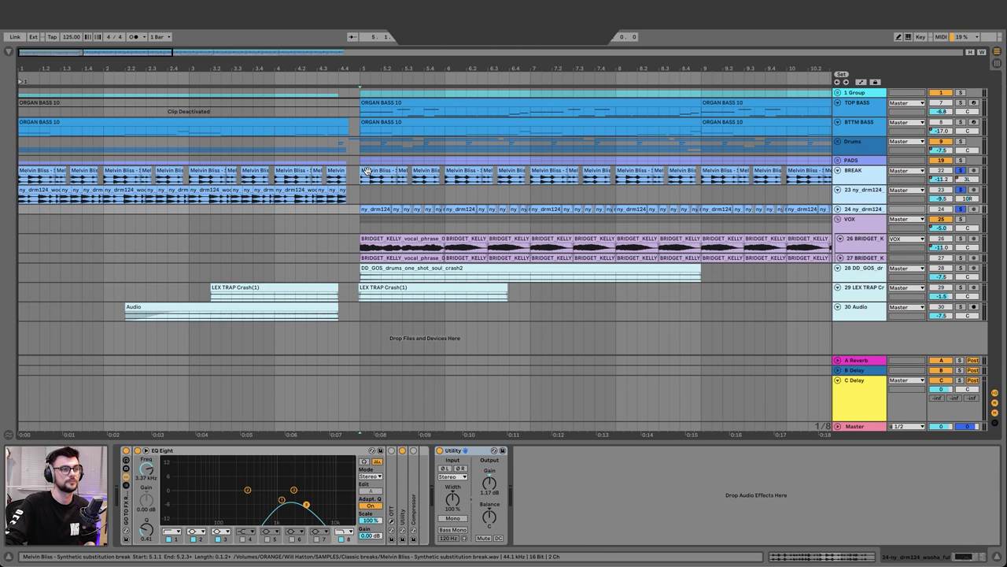
key(minus)
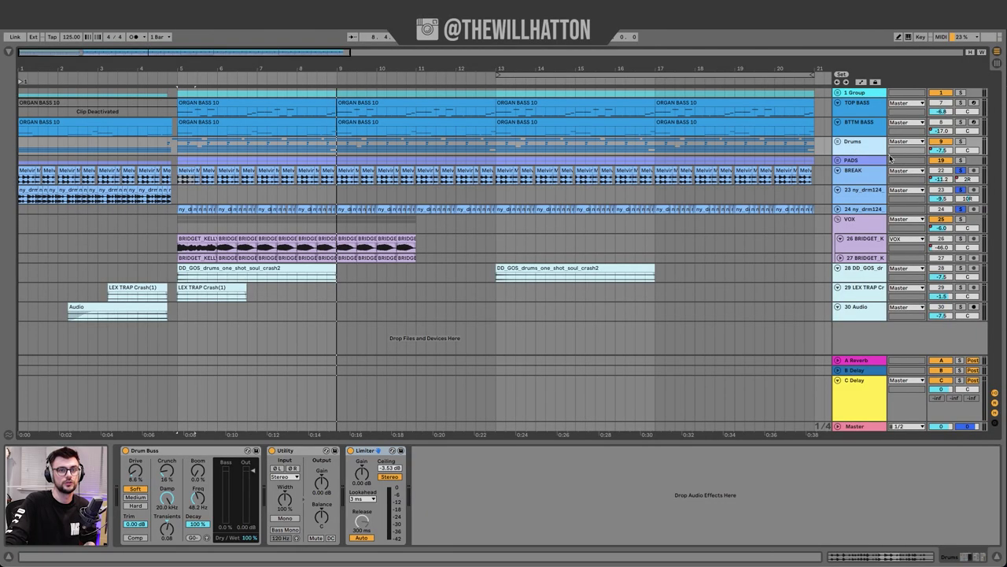
Step: Solo the Drums group for playback and show the KICK MUTE track's Envelope Follower
click(960, 142)
key(space)
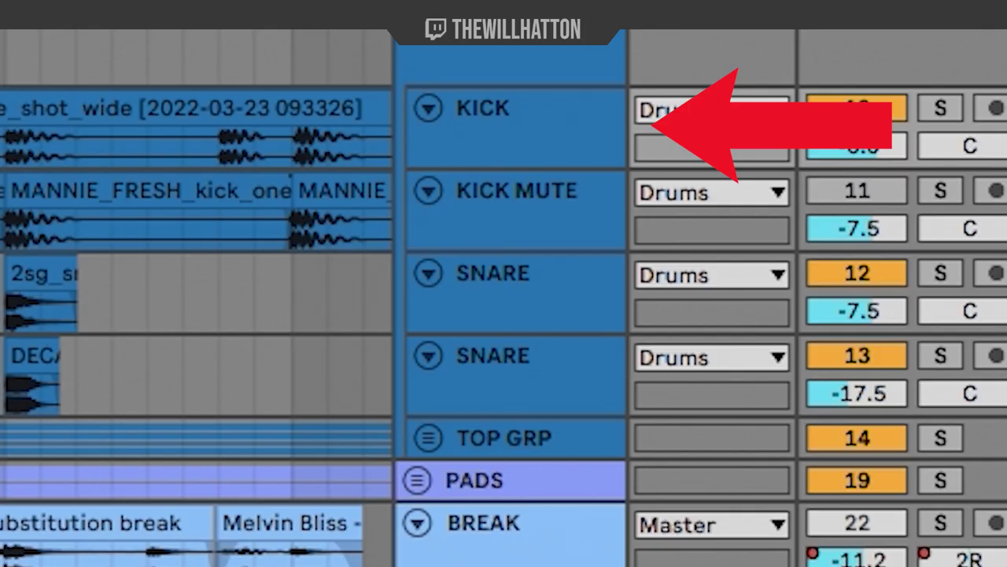
click(453, 208)
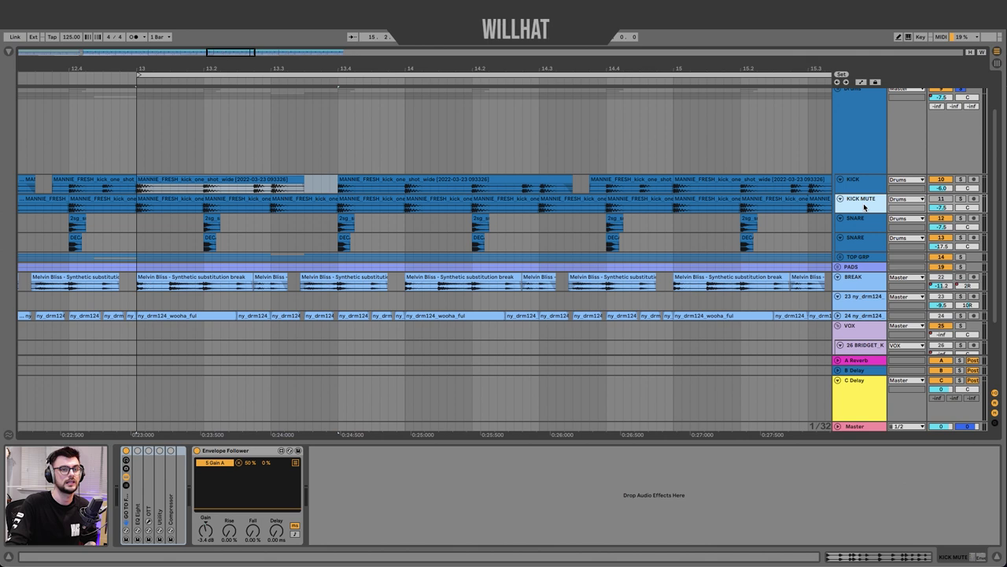
Step: Solo each of the two SNARE tracks in turn and play its layered snare hit from 13.2
click(866, 220)
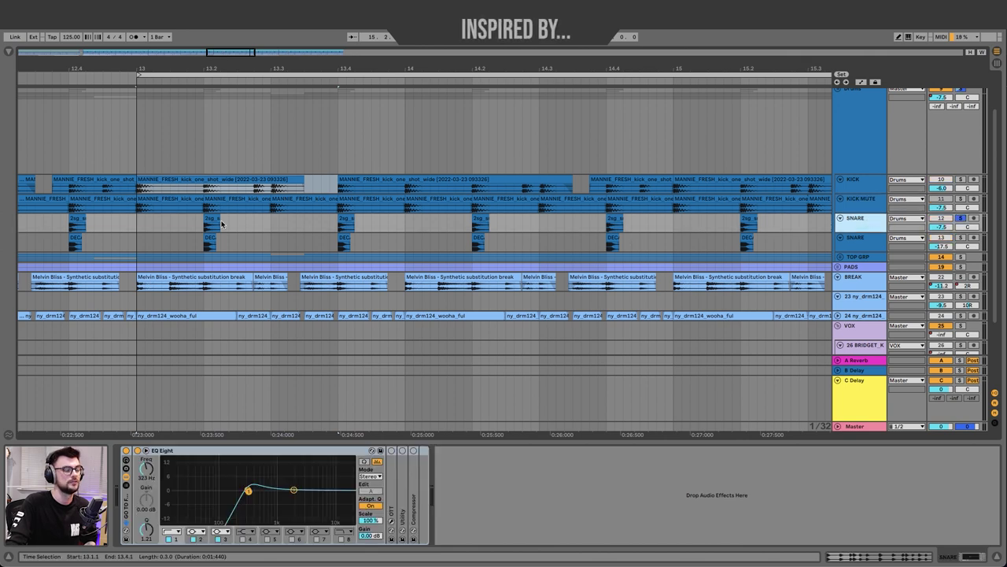
scroll(207, 225, up, 4)
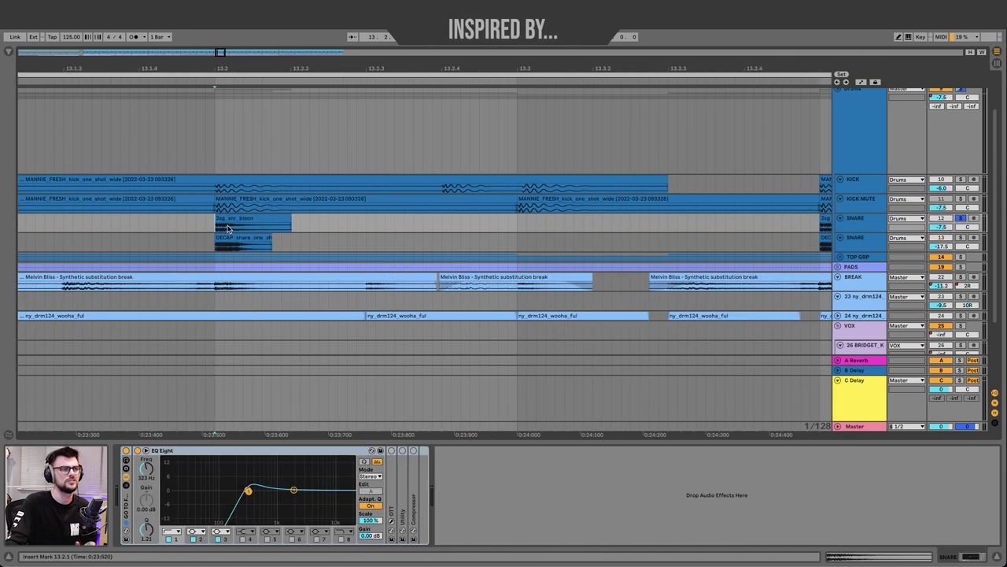
key(space)
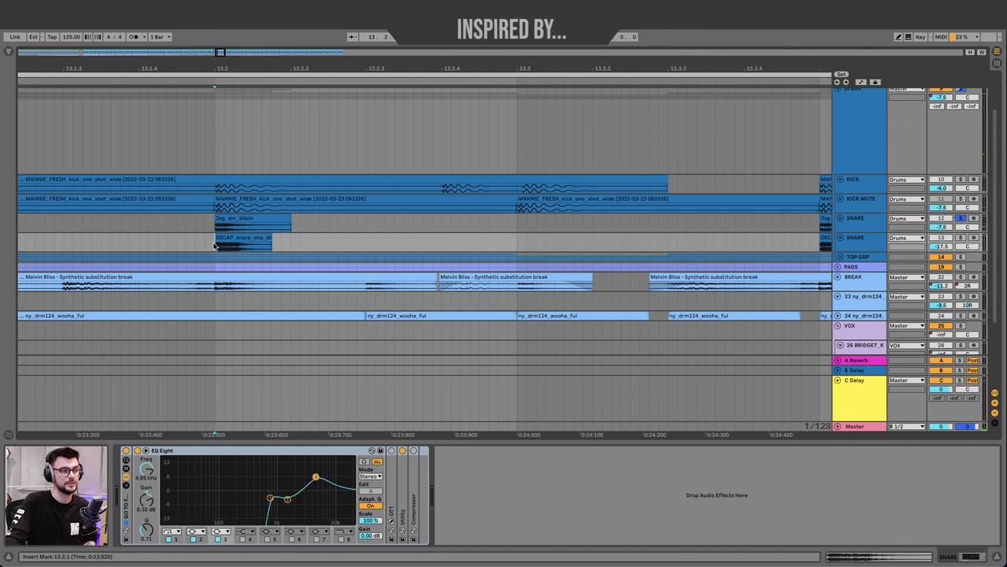
scroll(246, 244, down, 2)
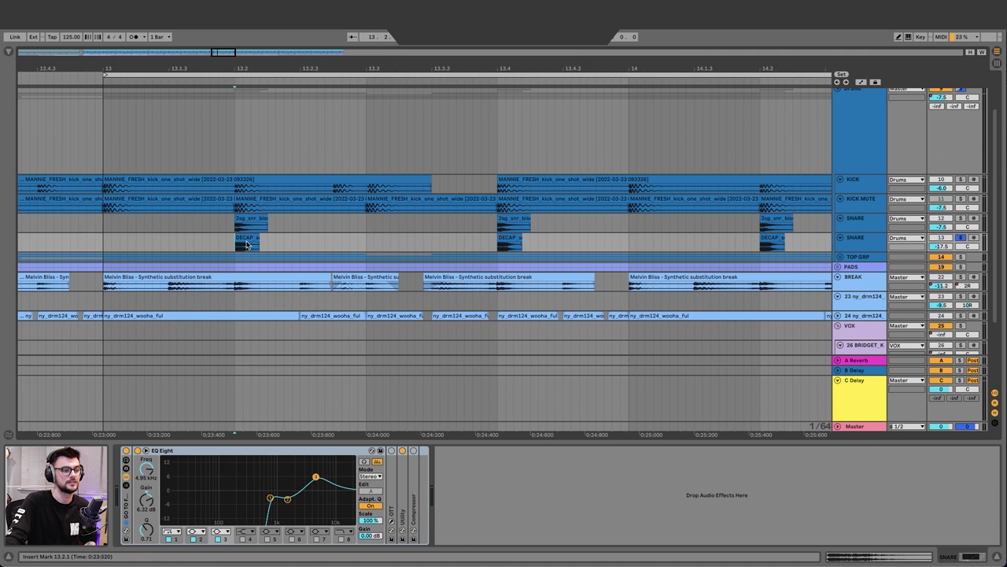
key(space)
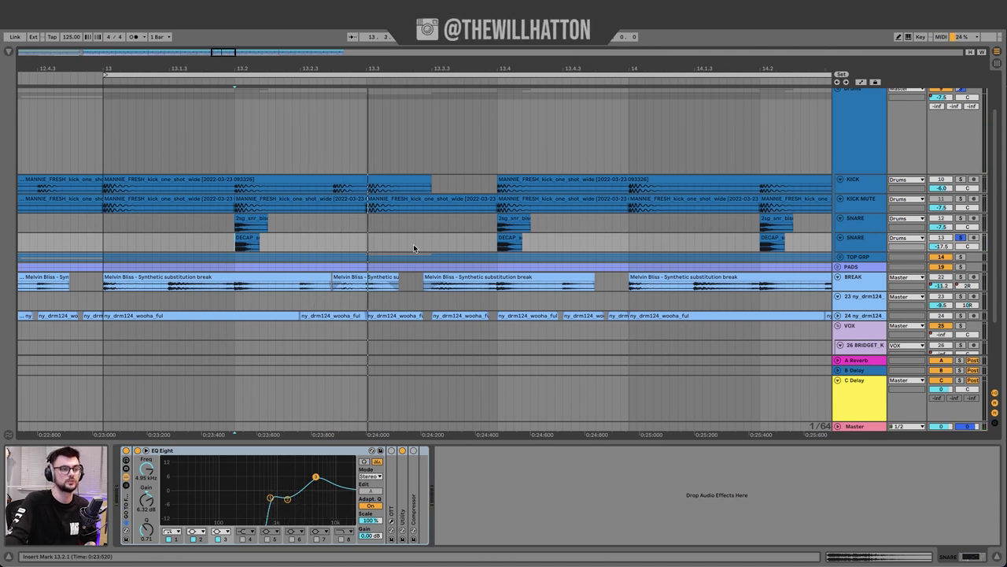
Step: Solo the KICK track with both SNARE tracks and play them from the kick clip at bar 13
scroll(414, 248, down, 1)
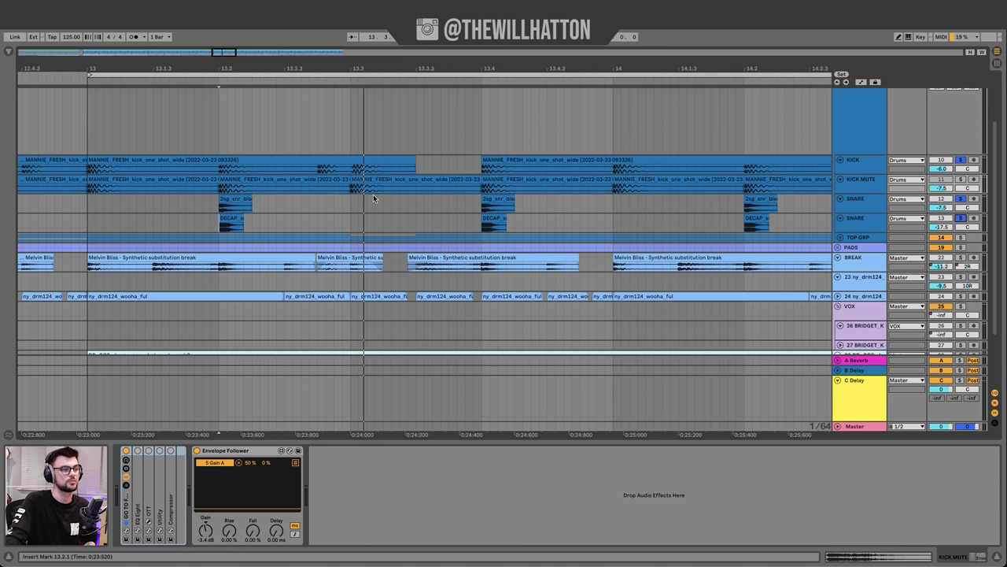
click(93, 161)
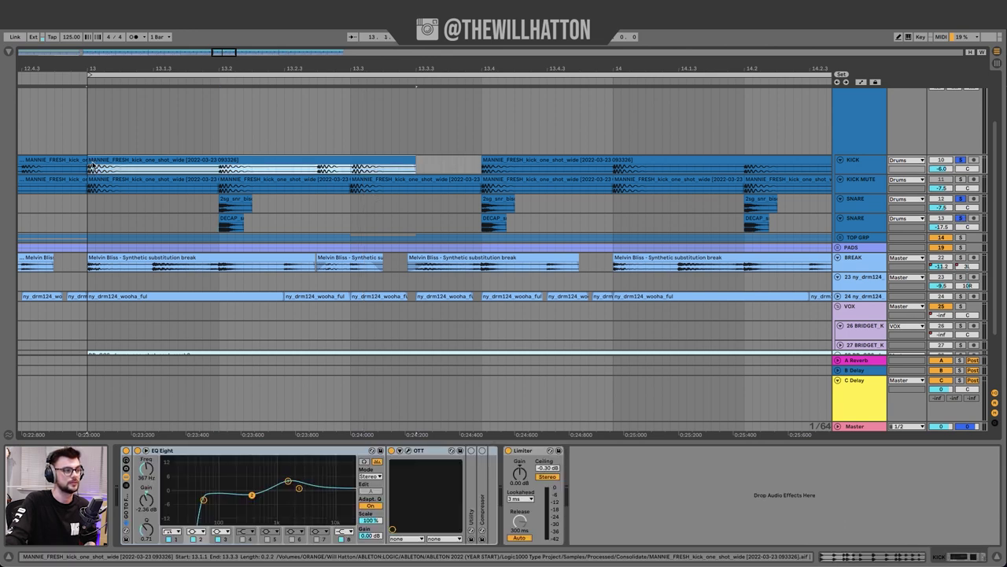
key(space)
scroll(141, 176, down, 4)
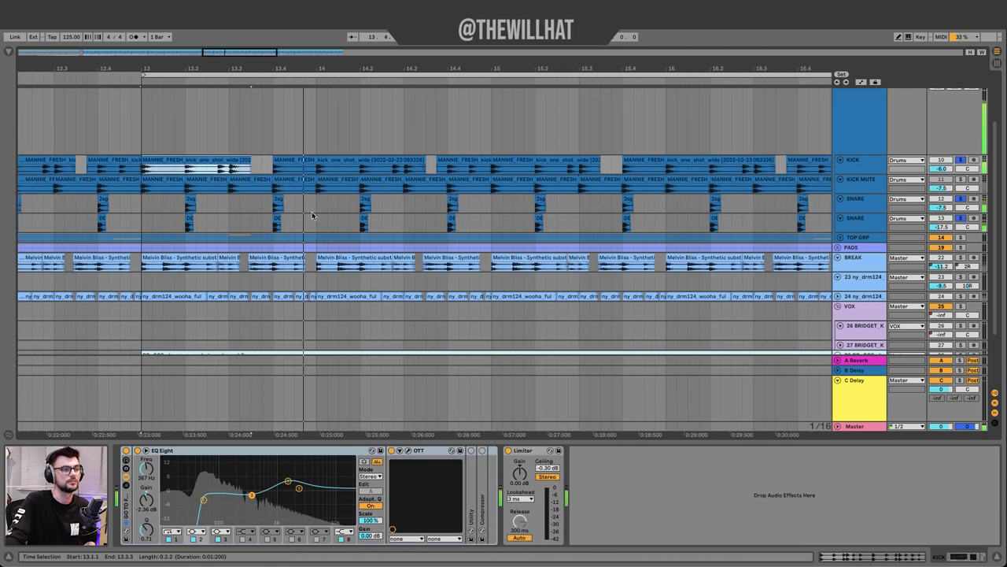
Step: Solo the HAT OPEN track in TOP GRP and play its ukg_drm130_aries_hats clip from bar 13
scroll(339, 198, down, 2)
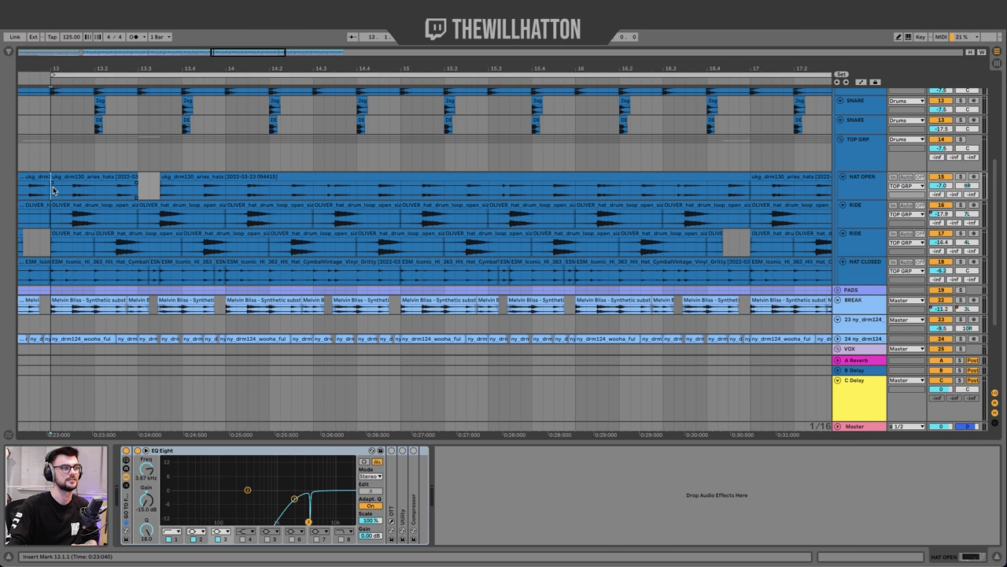
click(81, 174)
click(119, 187)
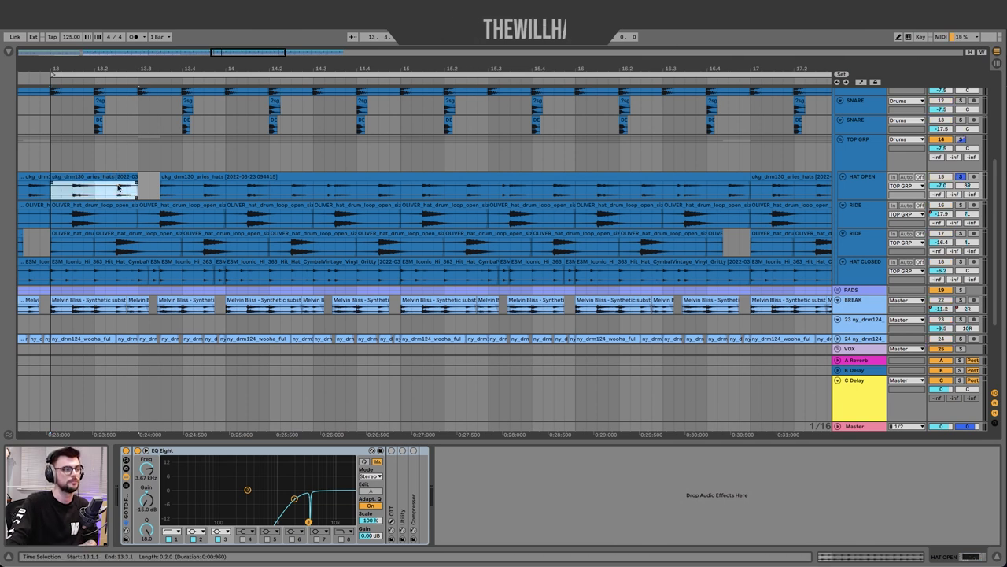
key(space)
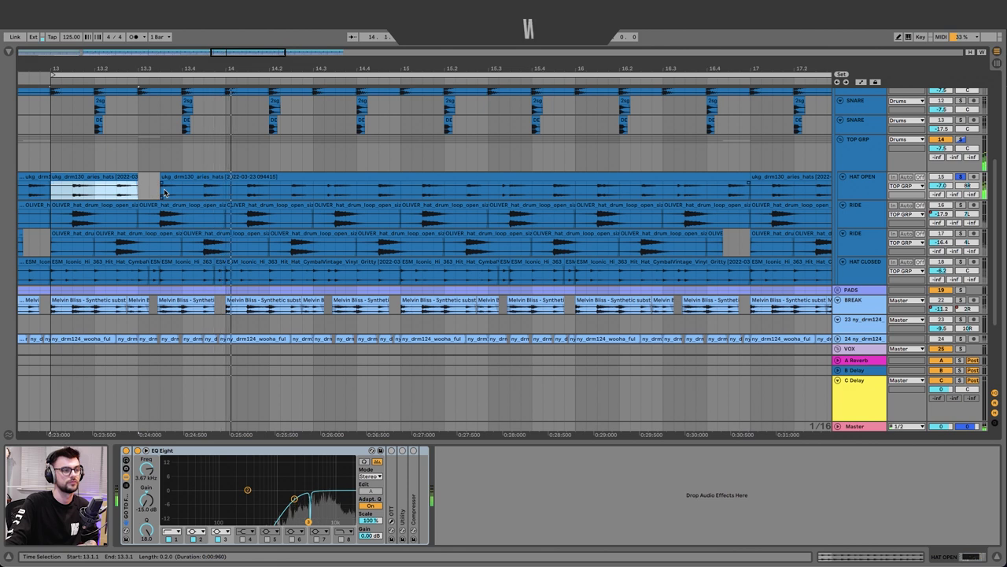
Step: Solo both RIDE tracks, play them from bar 13 and compare the placement of their open hat loop clips
click(72, 205)
shift+click(79, 230)
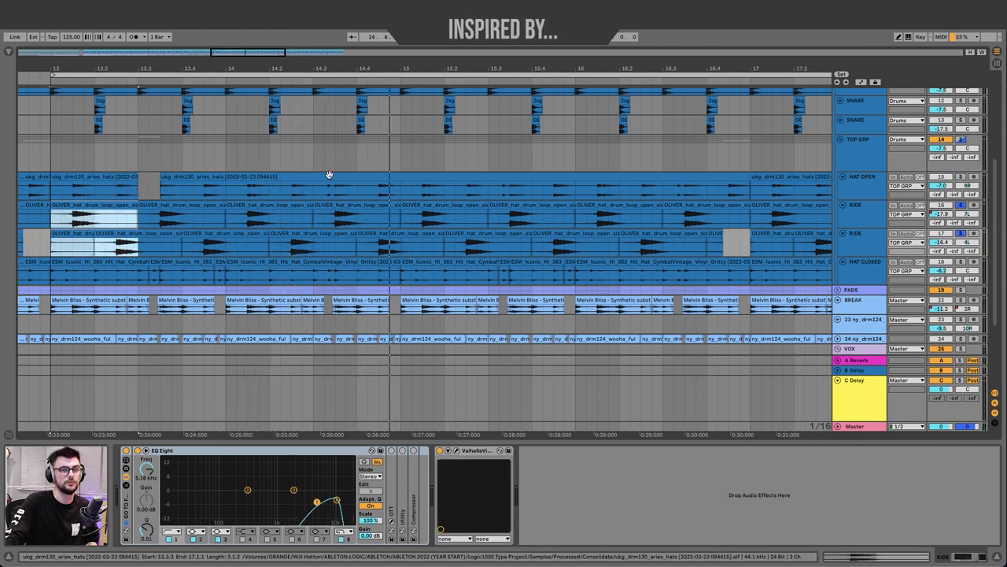
click(82, 230)
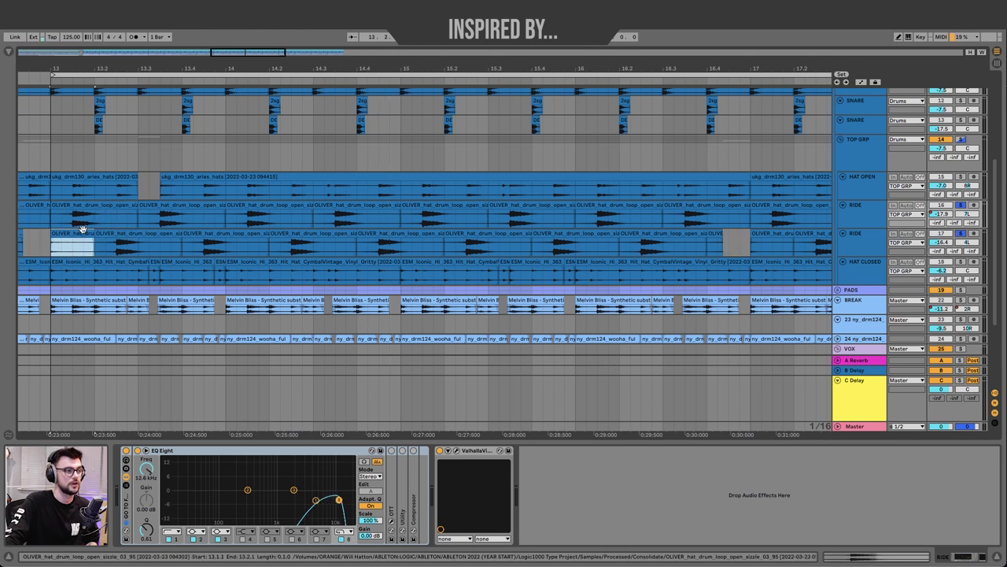
click(121, 234)
scroll(79, 216, up, 2)
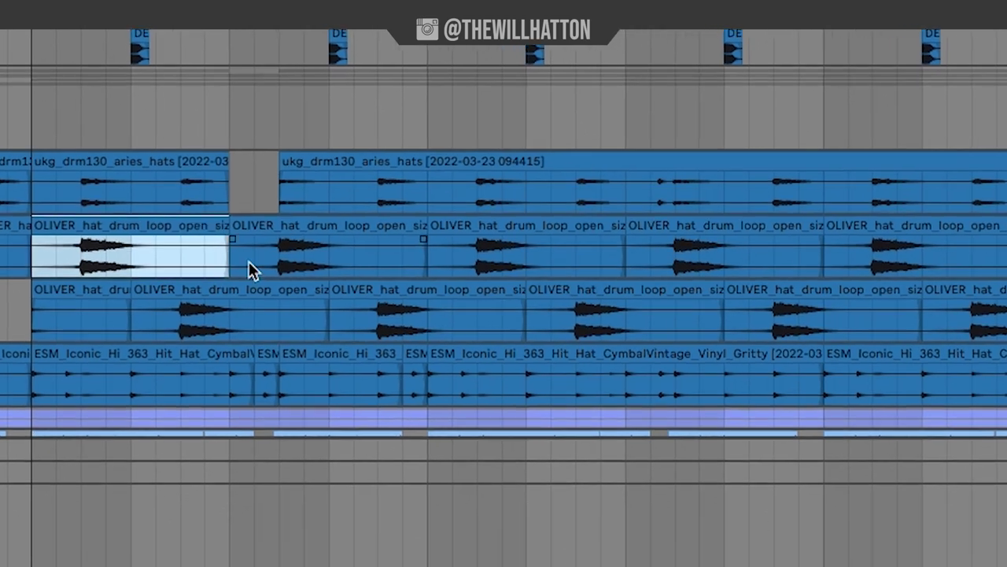
click(230, 285)
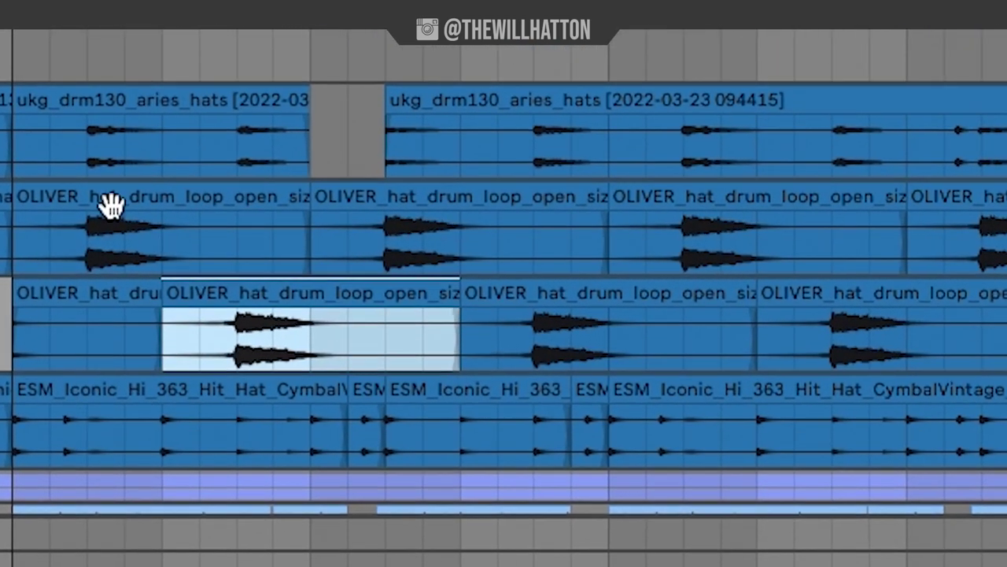
click(104, 213)
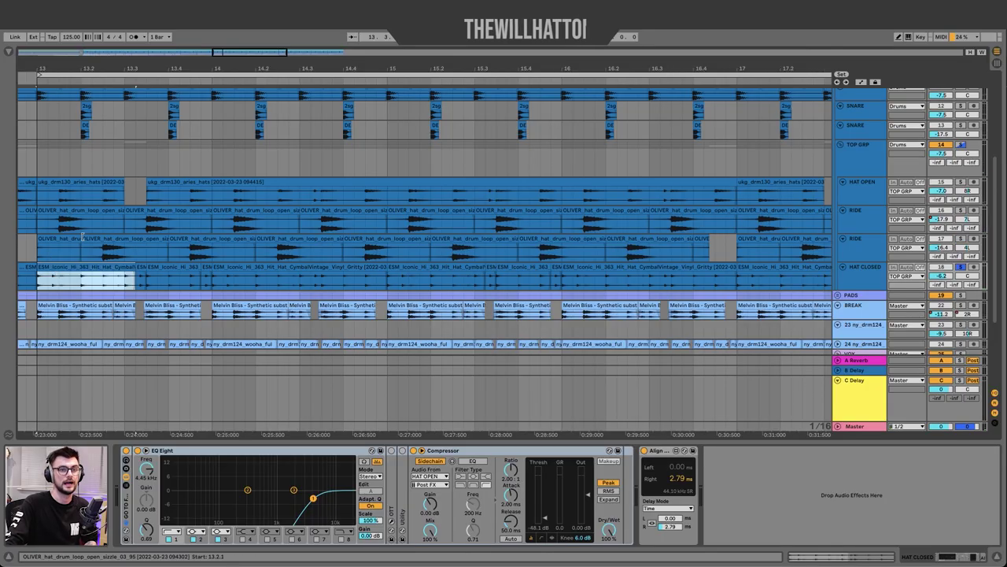
Step: Extend the bar 13 selection from HAT CLOSED up to HAT OPEN, solo the four top tracks and play them together
scroll(103, 263, down, 3)
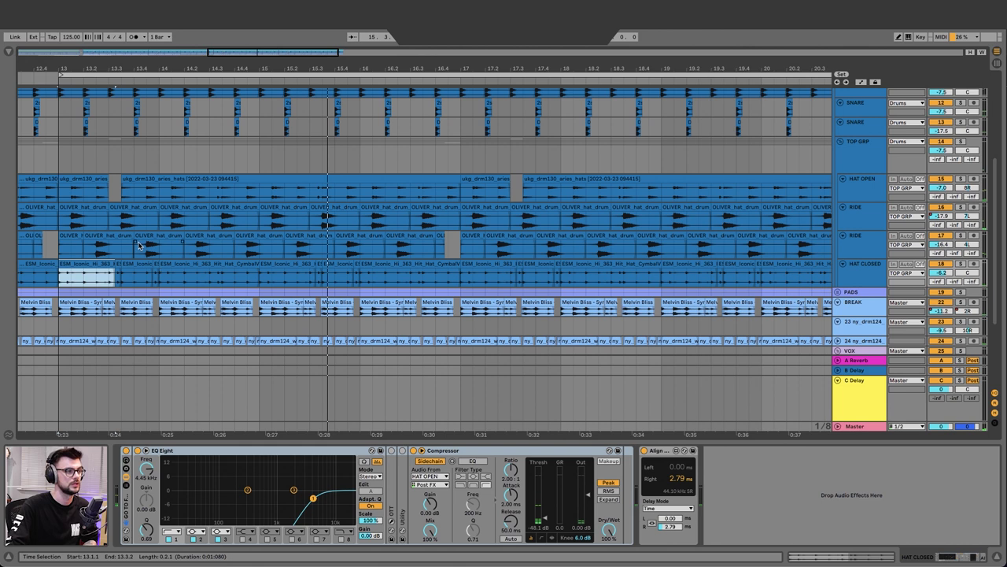
shift+click(60, 191)
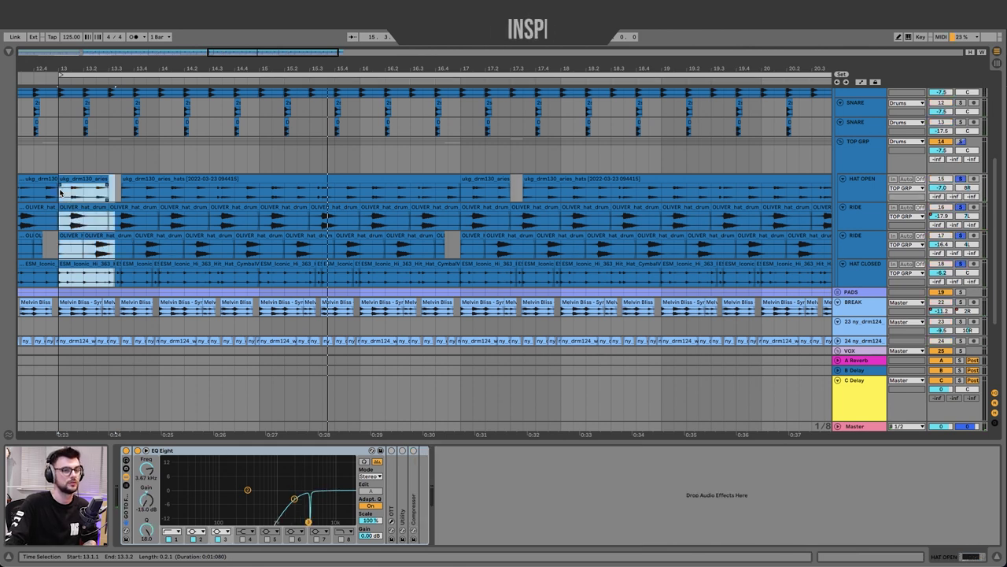
key(space)
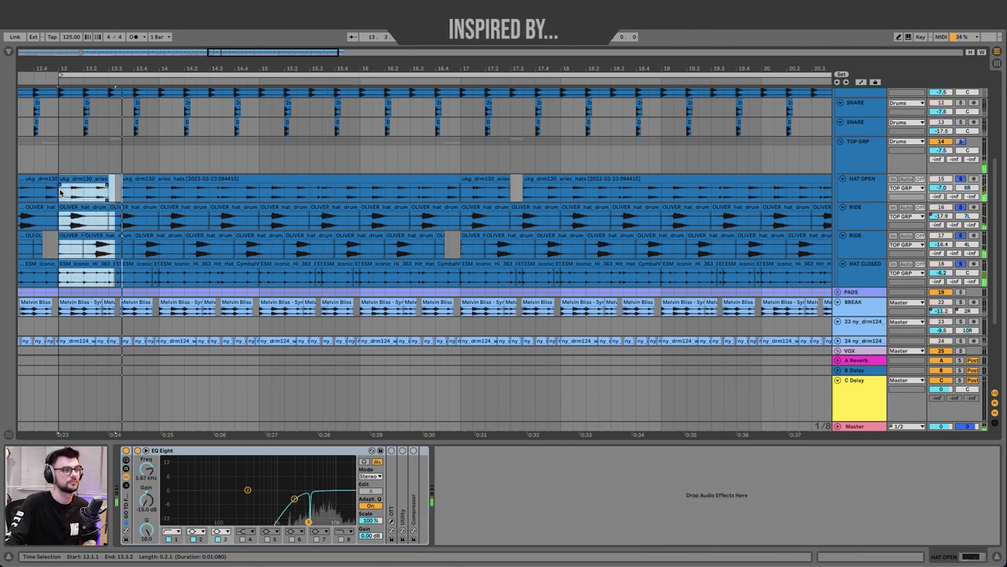
Step: Extend the bar 13 selection up to the KICK track and toggle solo on the selected drum tracks during playback
scroll(60, 192, up, 5)
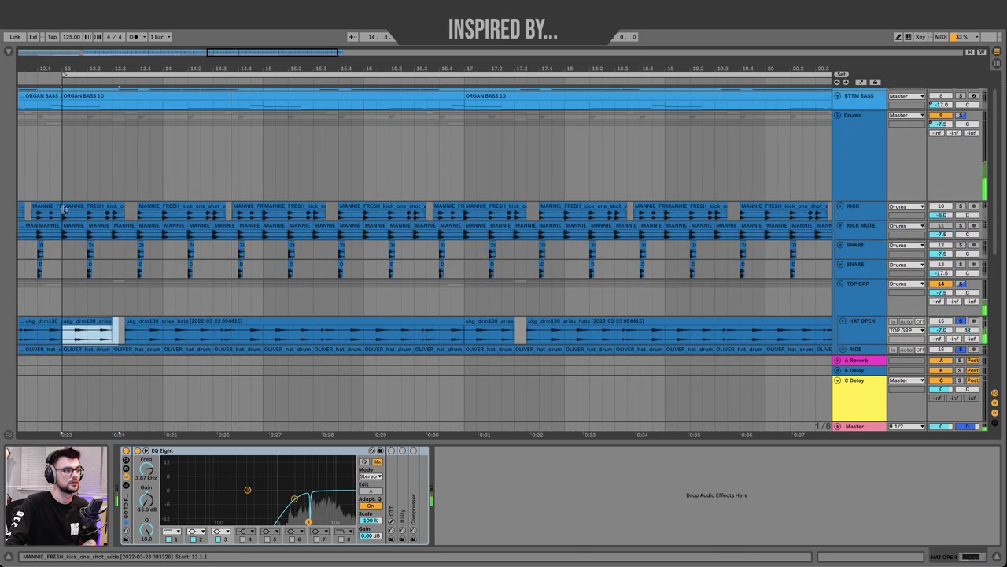
shift+click(65, 209)
scroll(65, 214, down, 5)
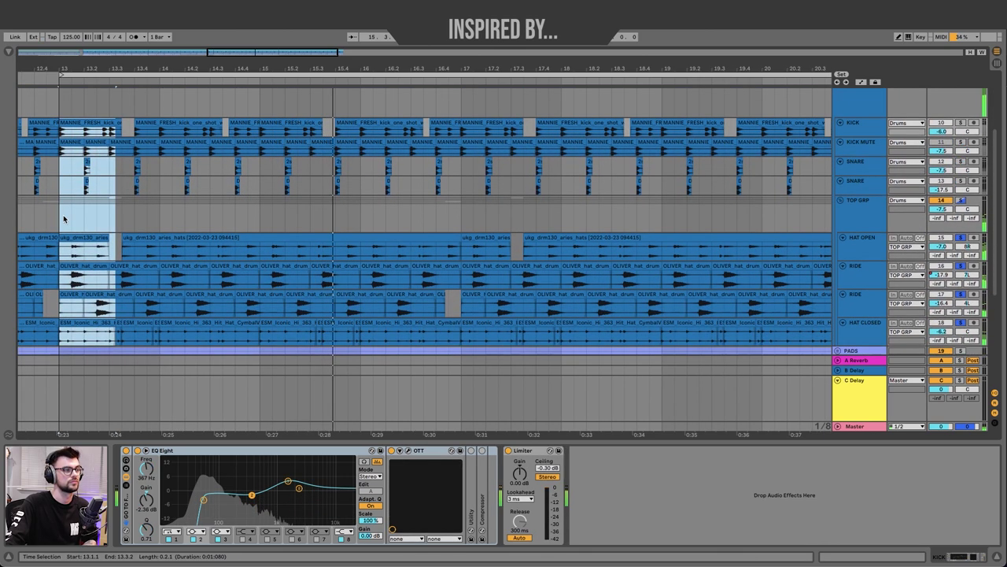
scroll(65, 218, right, 1)
key(s)
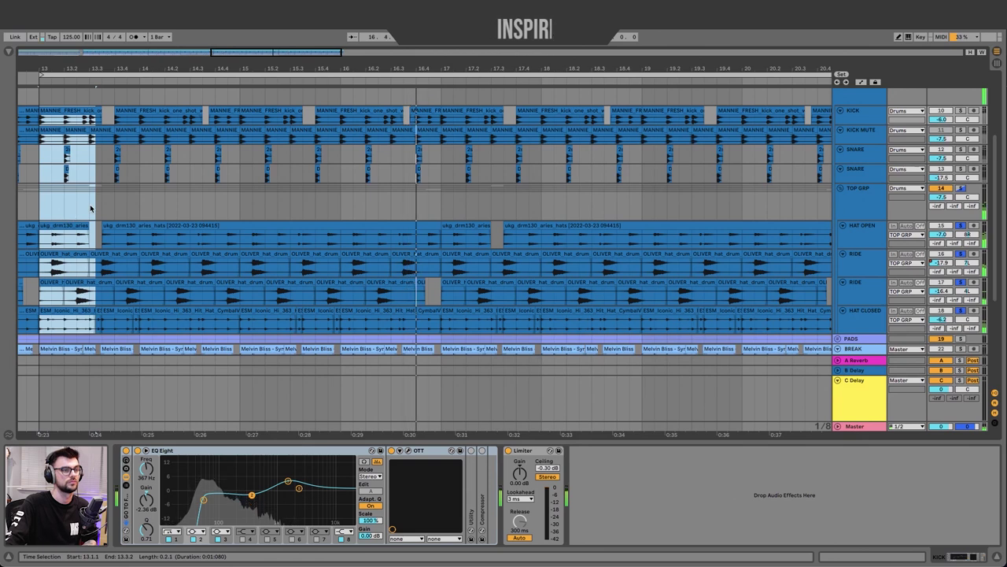
click(250, 208)
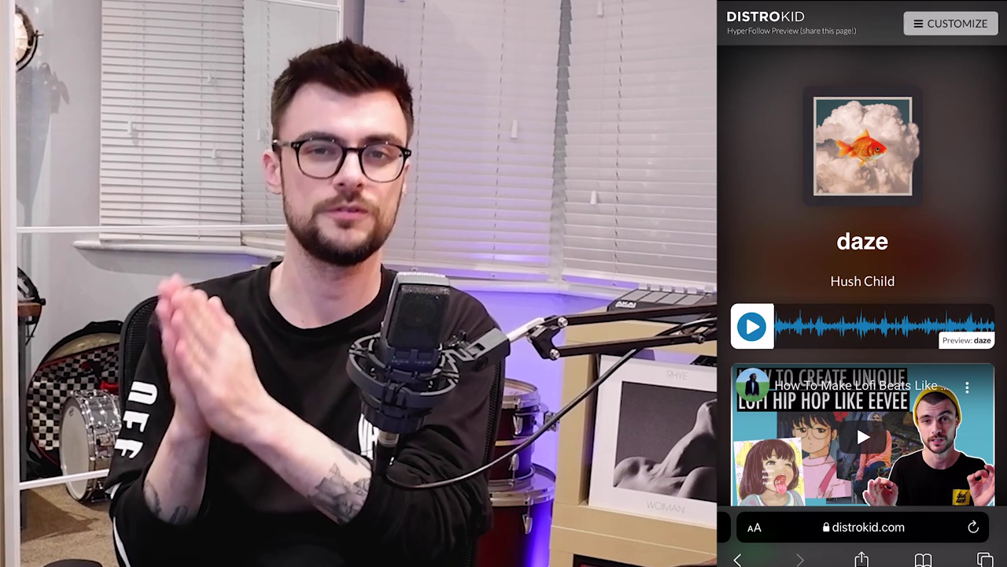
Step: Switch to the DistroKid HyperFollow page for daze, open it for editing and look through its info and links
click(951, 23)
click(884, 142)
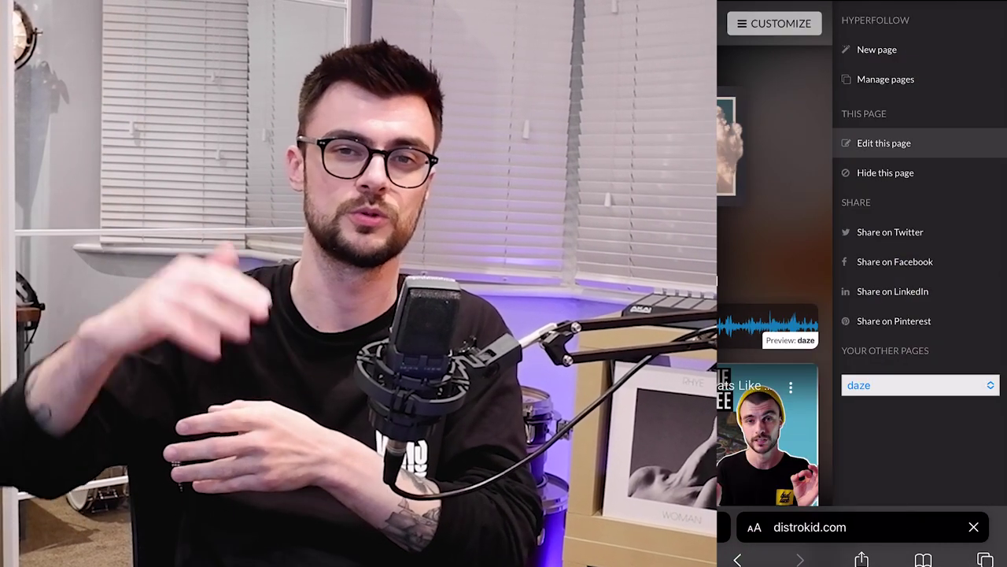
scroll(861, 283, down, 4)
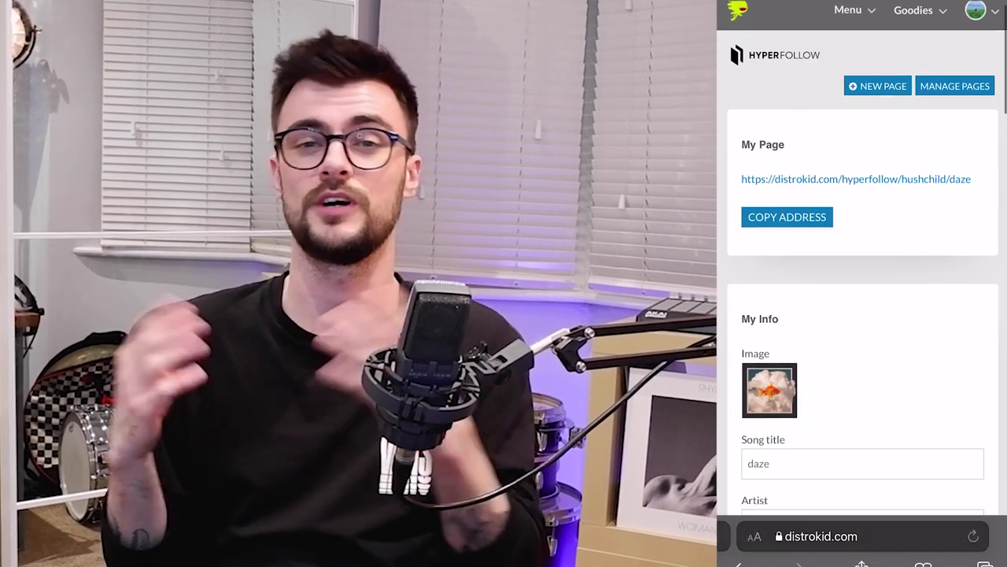
scroll(862, 283, down, 5)
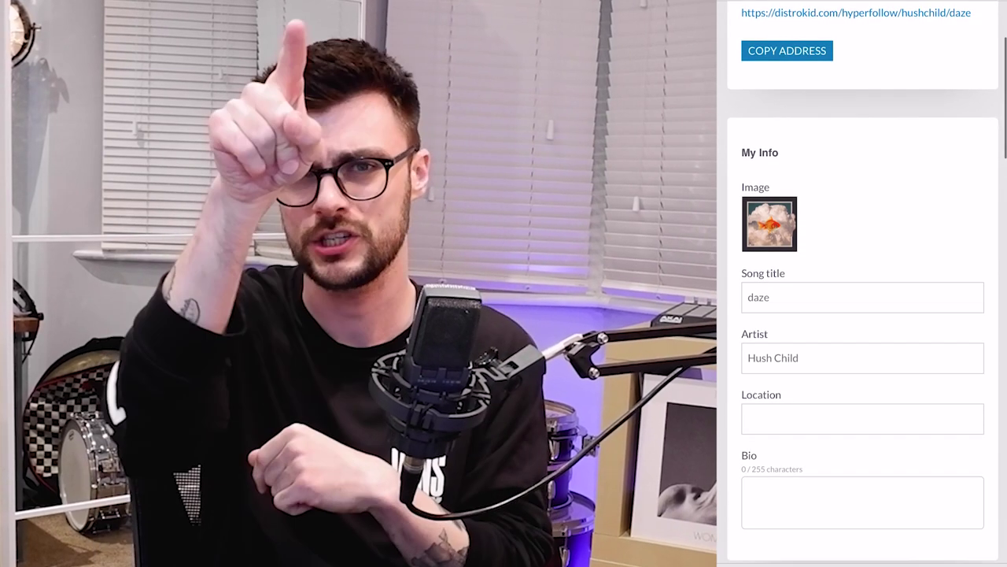
scroll(861, 283, down, 5)
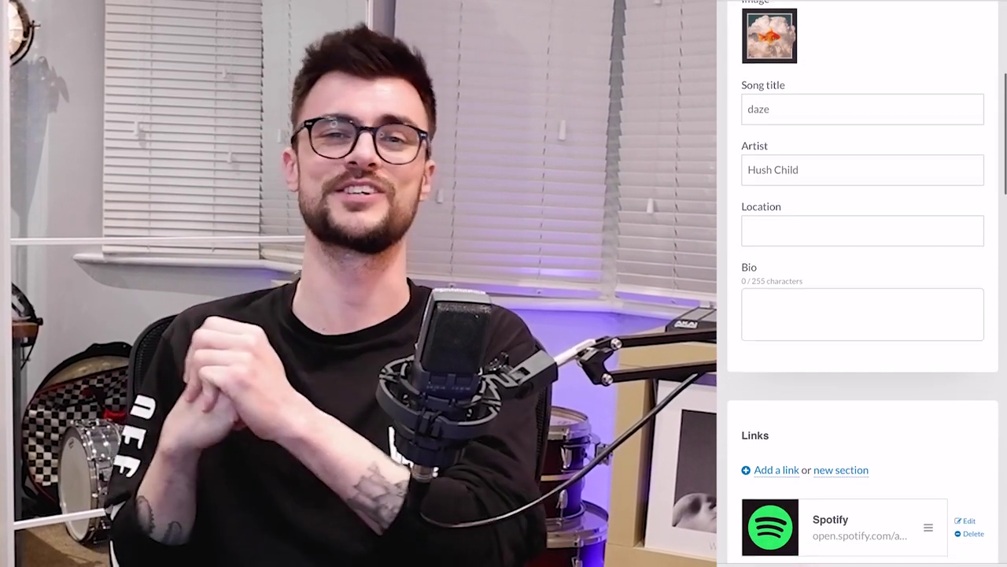
Step: Look through the HyperFollow edit form's links and the daze page's preview, video and streaming service links
scroll(862, 284, down, 5)
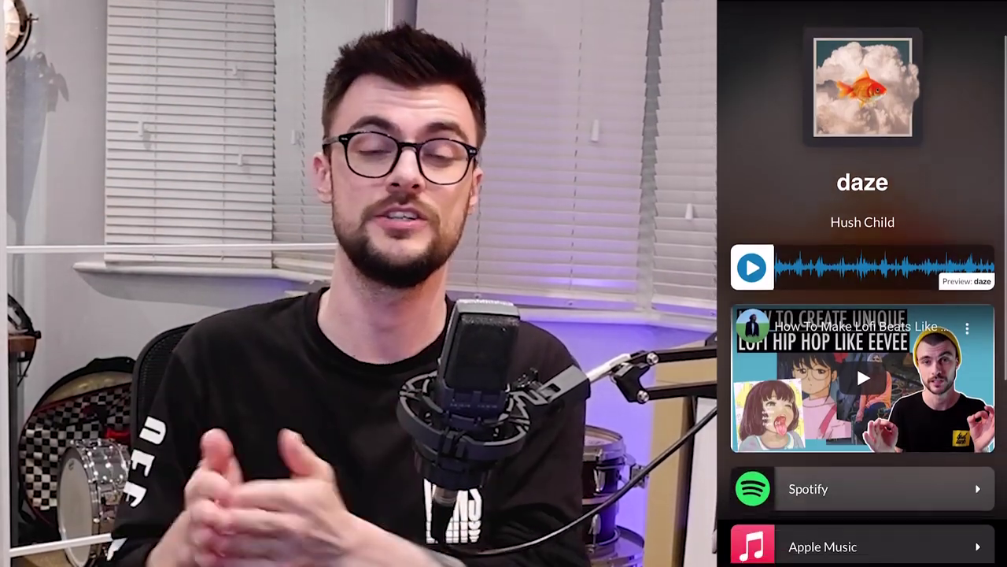
scroll(862, 315, down, 4)
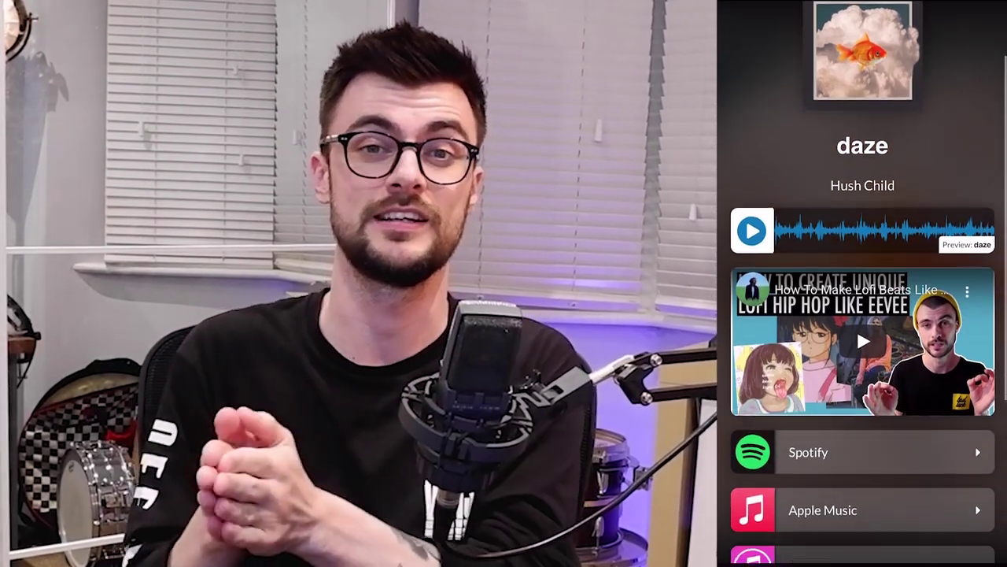
scroll(862, 315, down, 1)
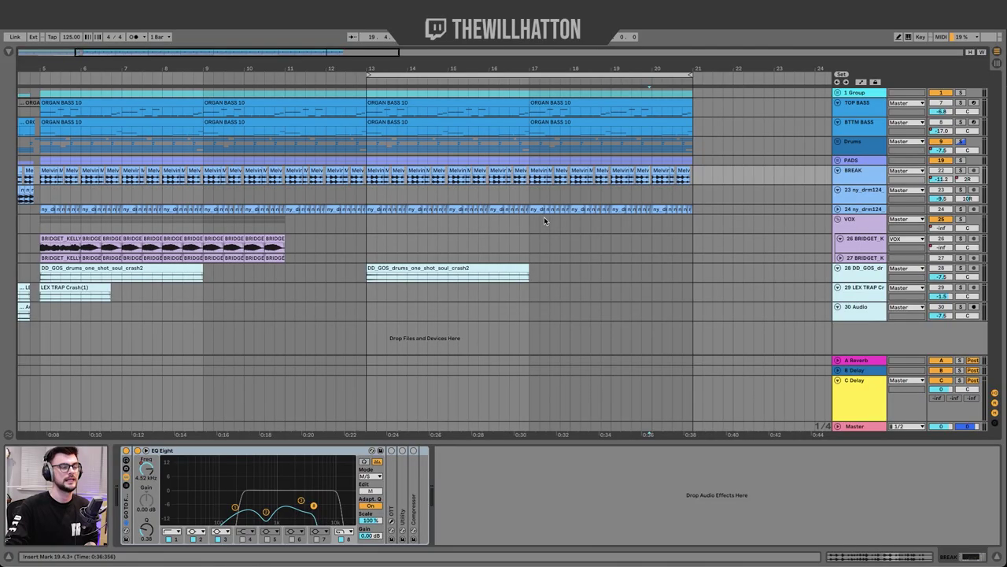
Step: Switch to the Ableton Live project, solo BTTM BASS, select its bar 13 clip and inspect its Serum patch
click(398, 118)
click(384, 118)
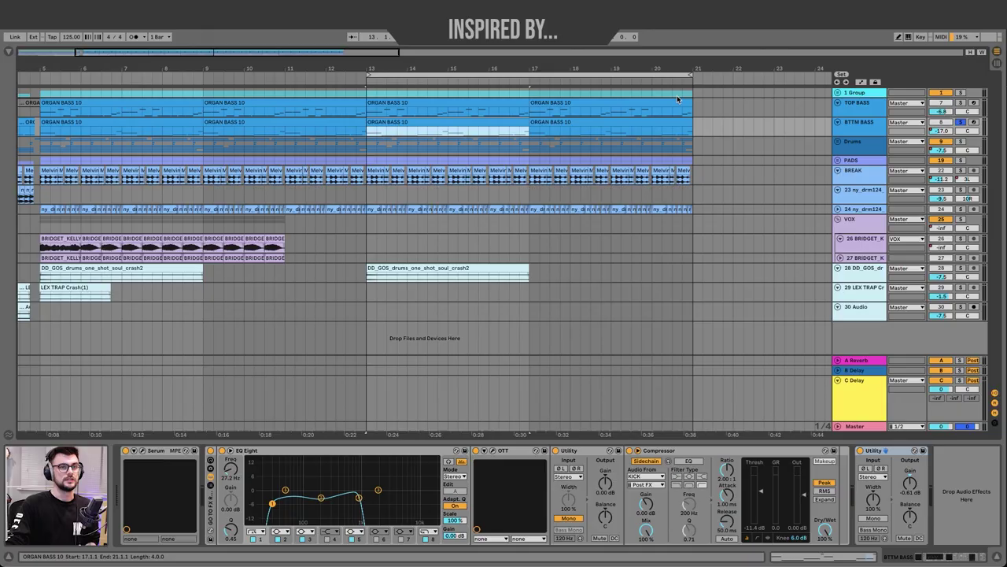
click(142, 450)
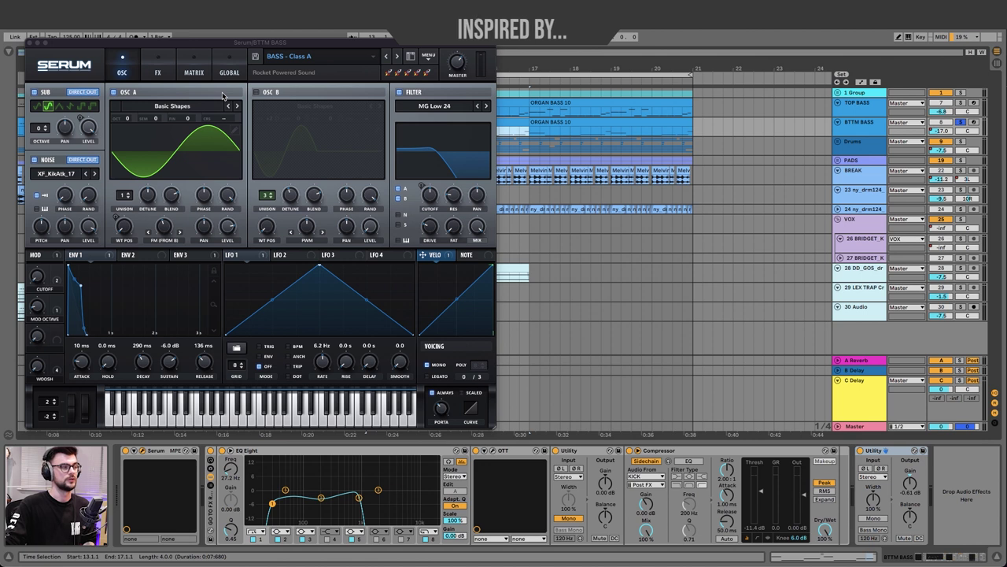
click(26, 43)
Step: Open Serum on the TOP BASS track and choose the BA Organ Bass [FP] preset from the Bass presets
click(856, 111)
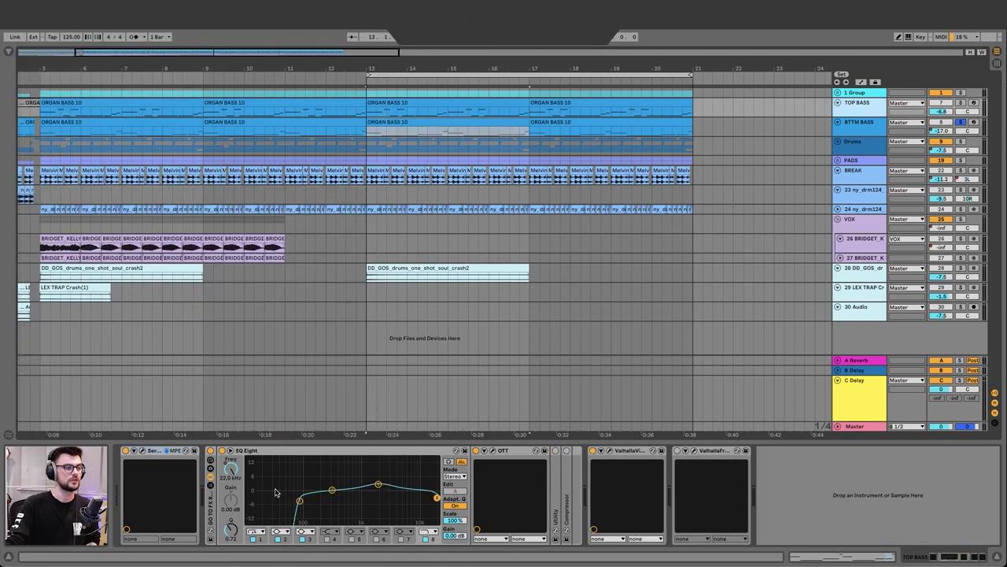
click(142, 450)
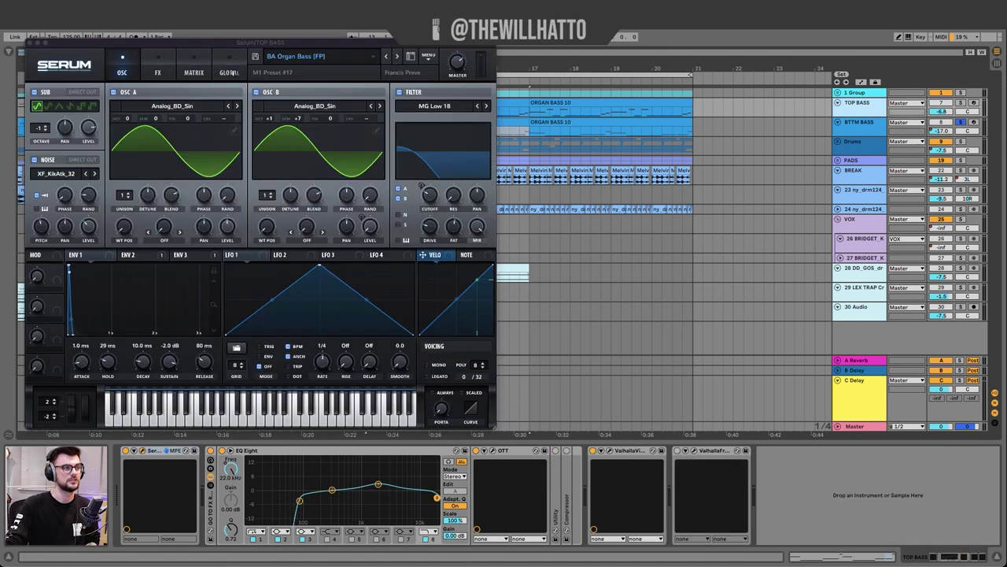
click(314, 56)
mouse_move(343, 85)
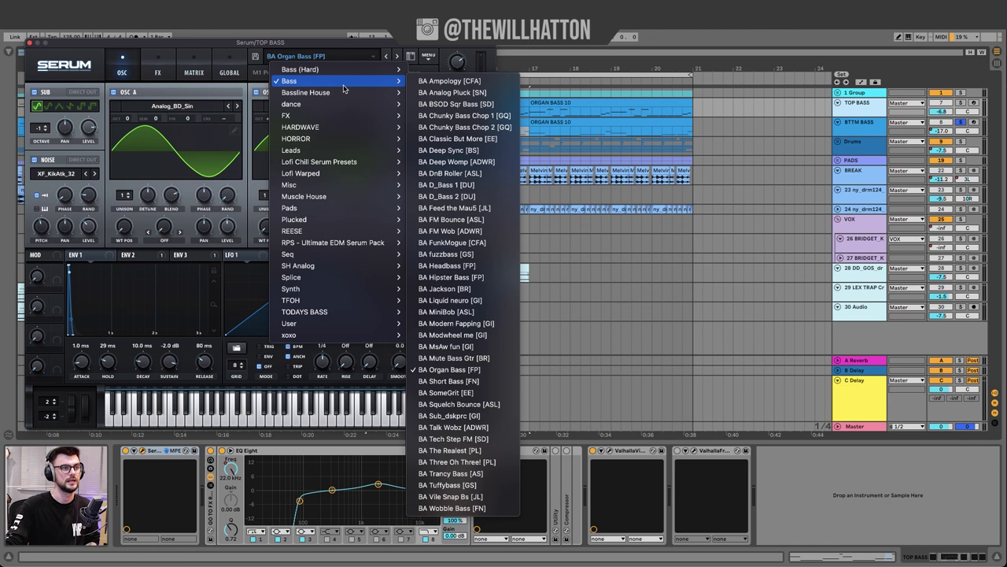
click(449, 371)
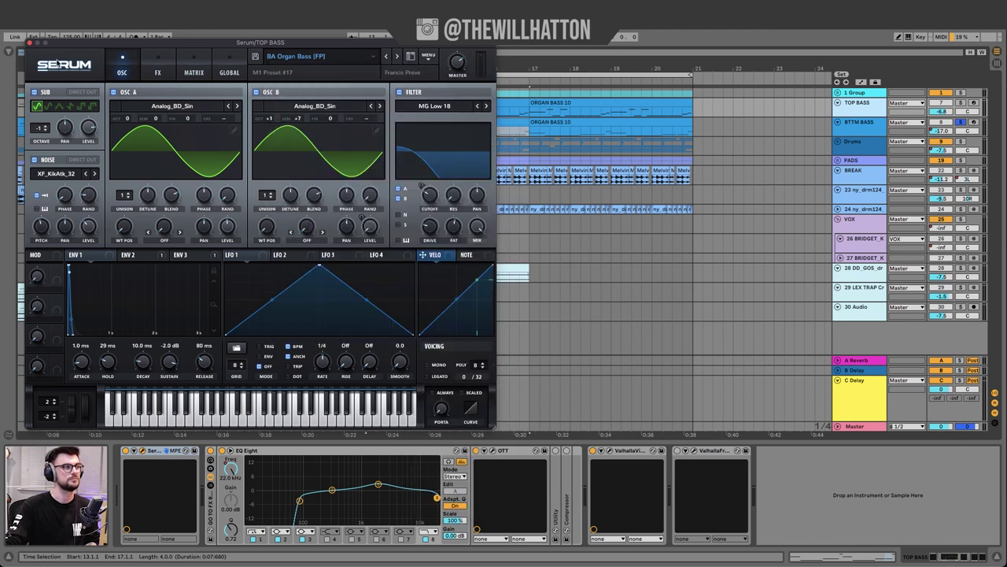
click(31, 43)
Step: Open the BTTM BASS clip at bar 13, examine its MIDI notes and play it
click(862, 130)
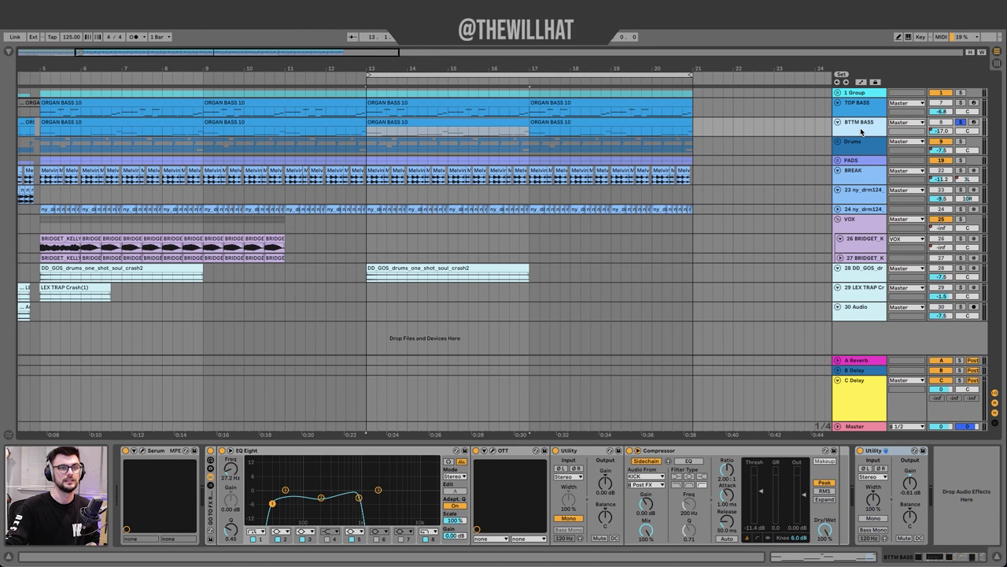
double_click(400, 128)
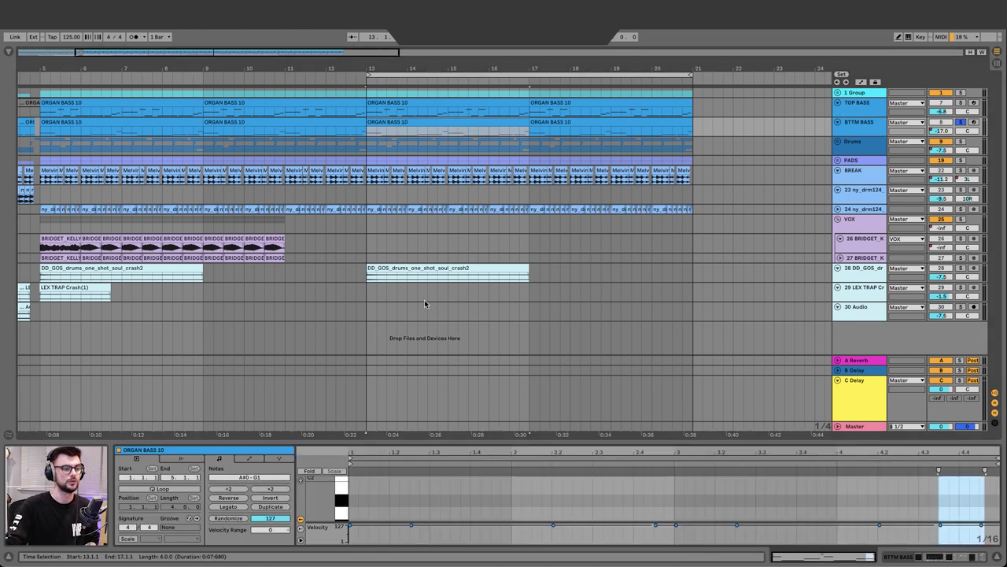
scroll(445, 499, down, 5)
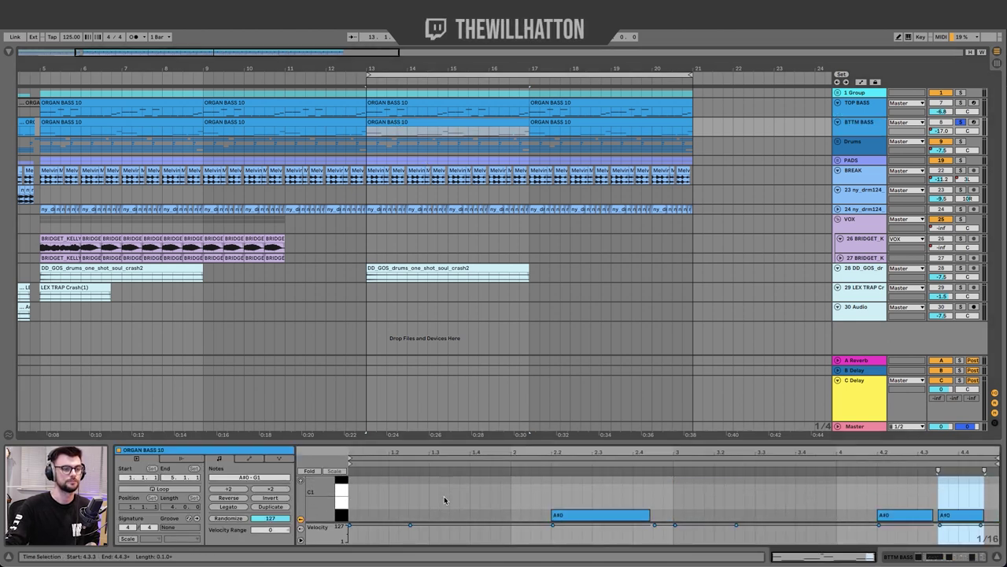
key(space)
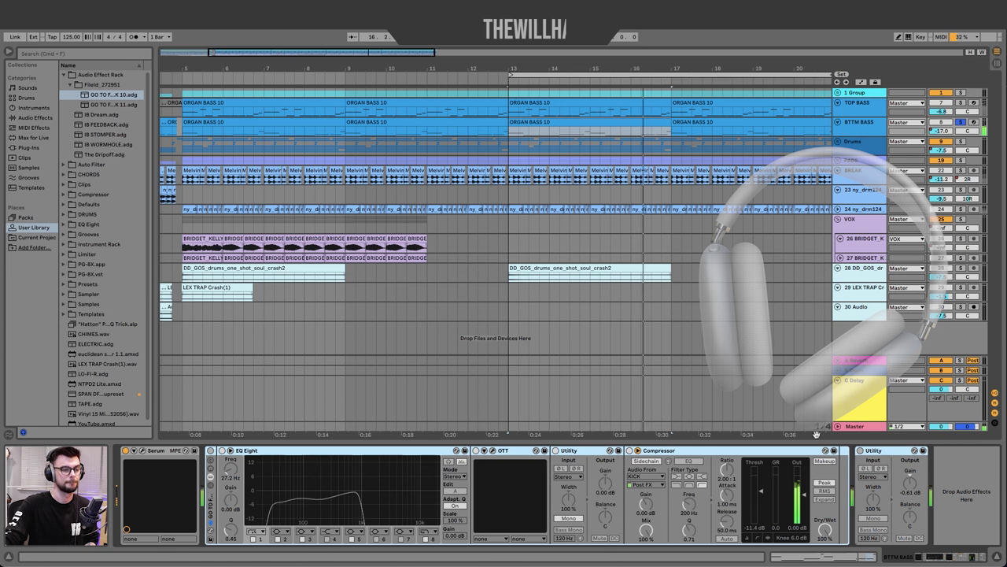
Step: Inspect the EQ Eight curve and the OTT settings in the BTTM BASS effects rack
click(211, 451)
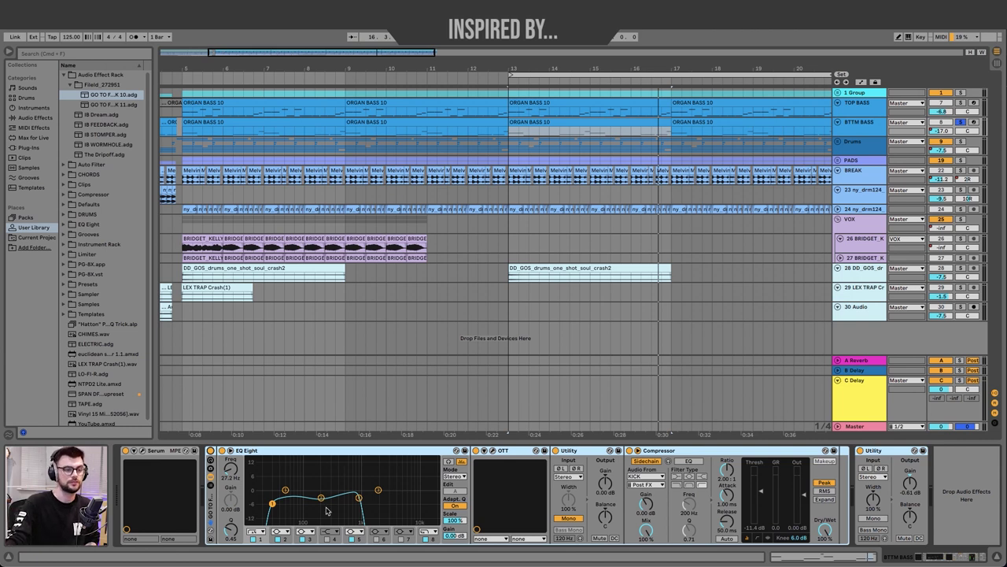
click(494, 451)
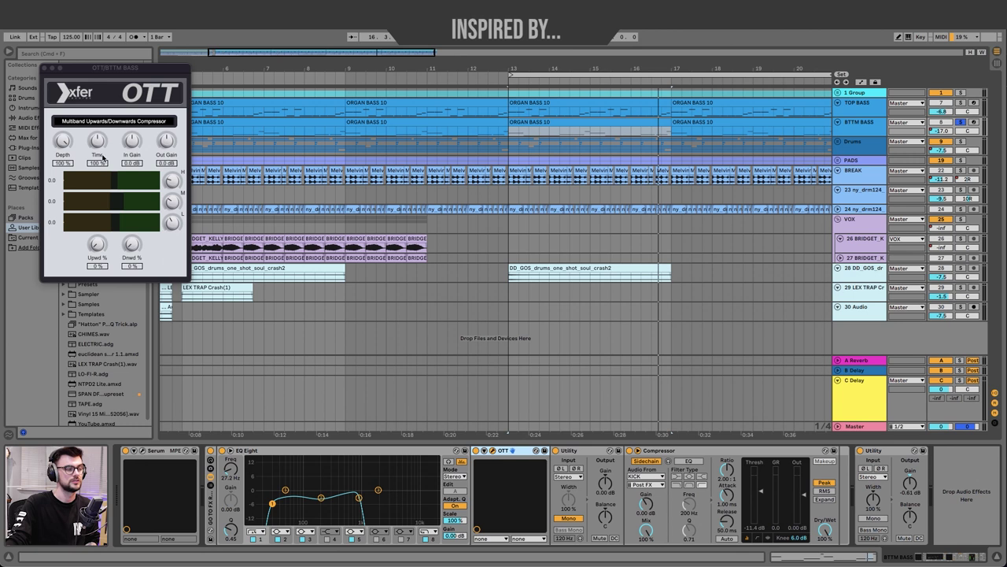
click(45, 69)
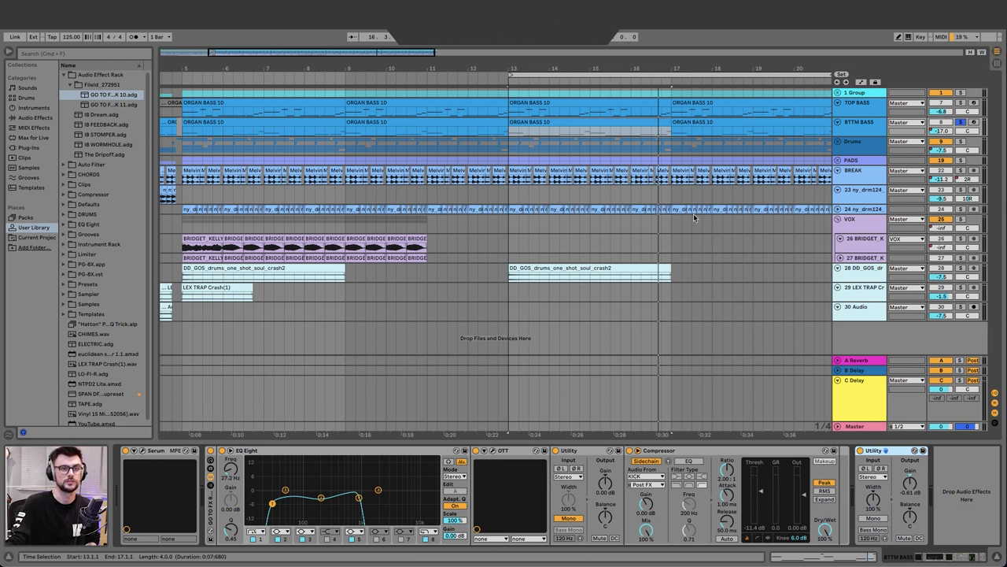
Step: Show the TOP BASS device chain and inspect its EQ Eight and OTT settings
click(860, 114)
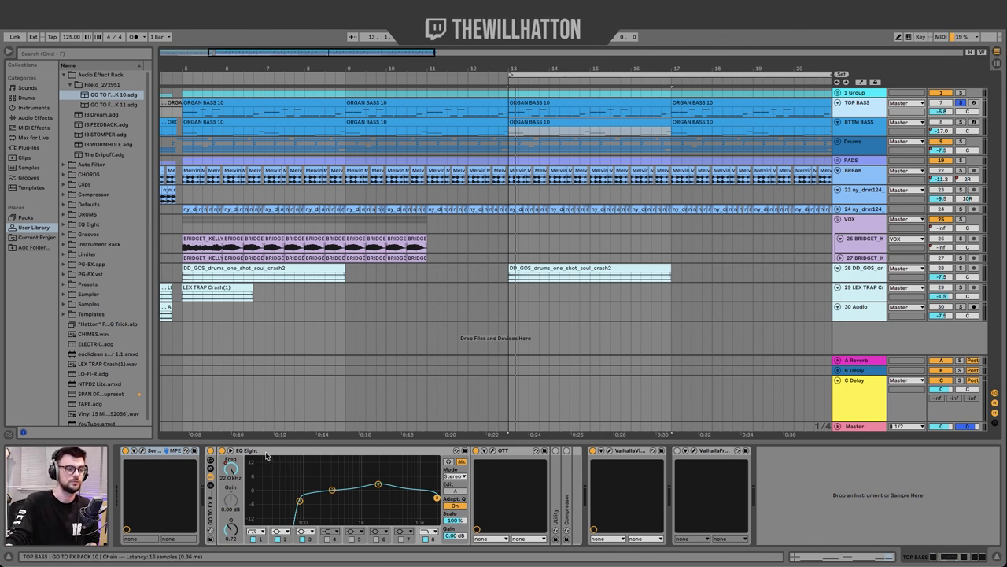
click(494, 451)
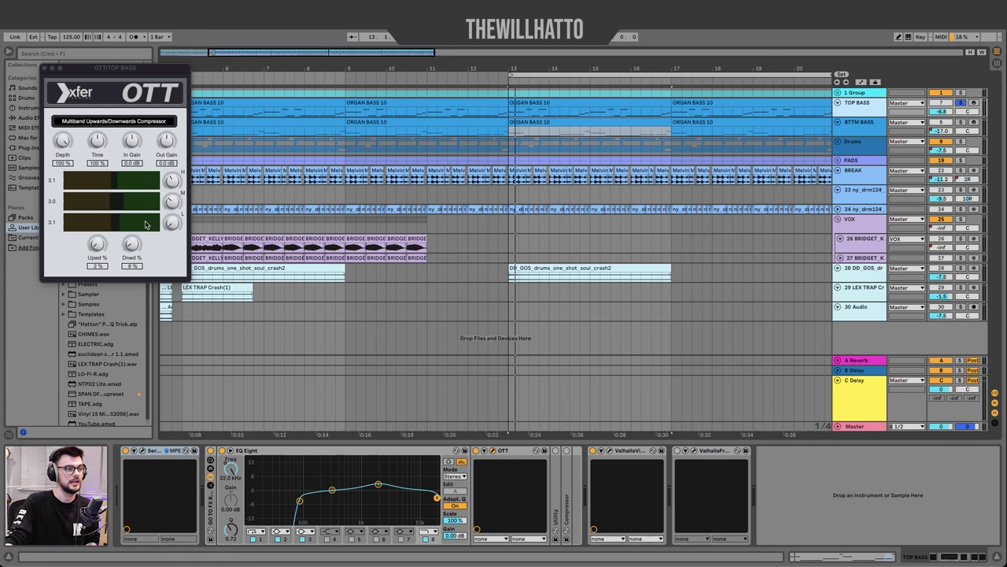
click(46, 69)
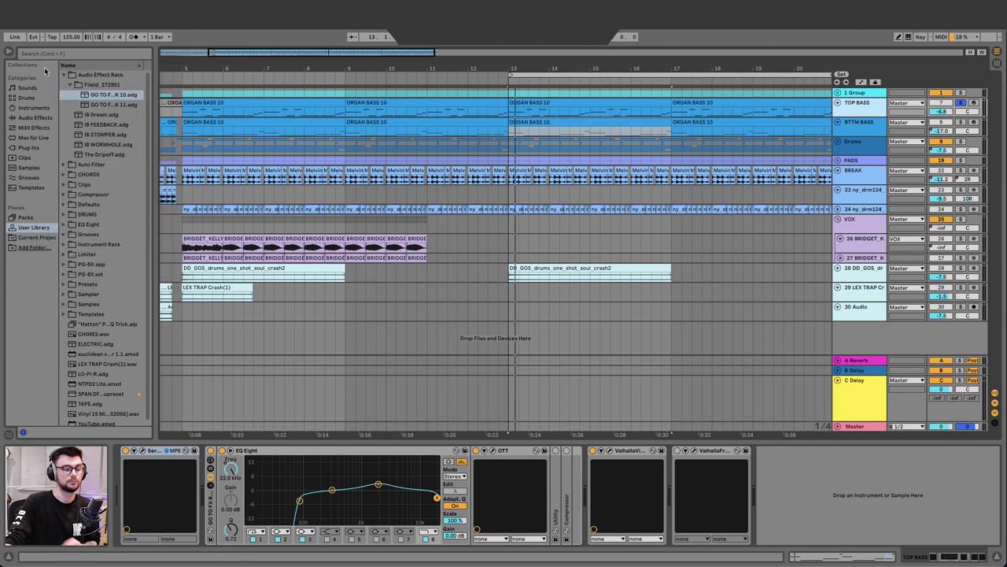
Step: Solo the upper PADS track's bar 13 clip and inspect its Serum patch, including the filter cutoff modulation
key(Delete)
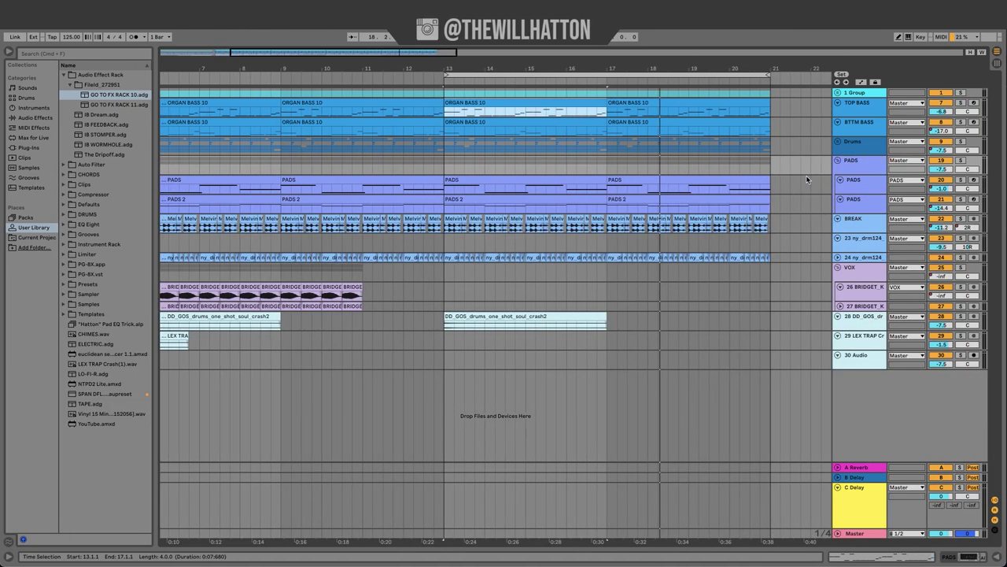
scroll(807, 180, left, 1)
click(539, 177)
key(s)
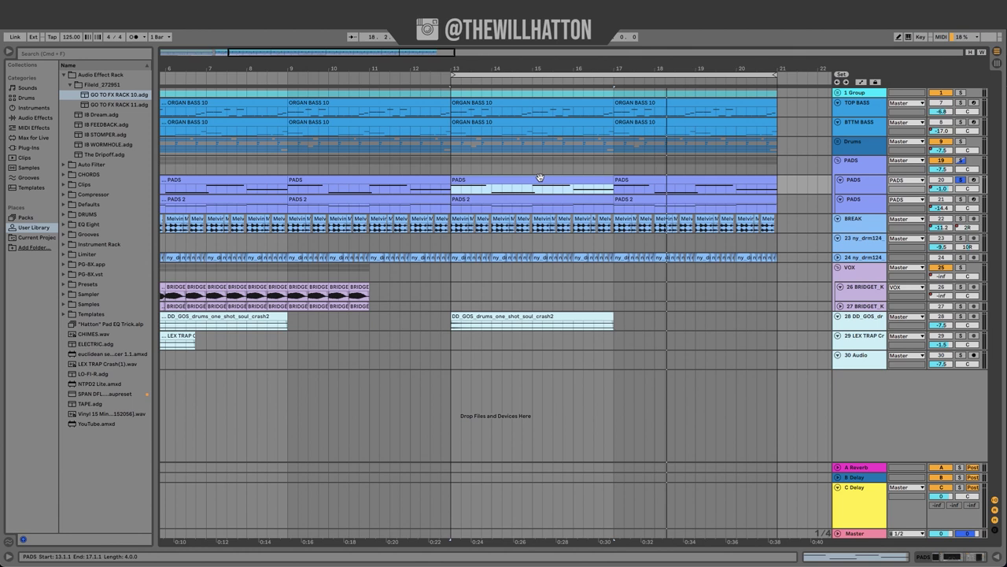
click(856, 185)
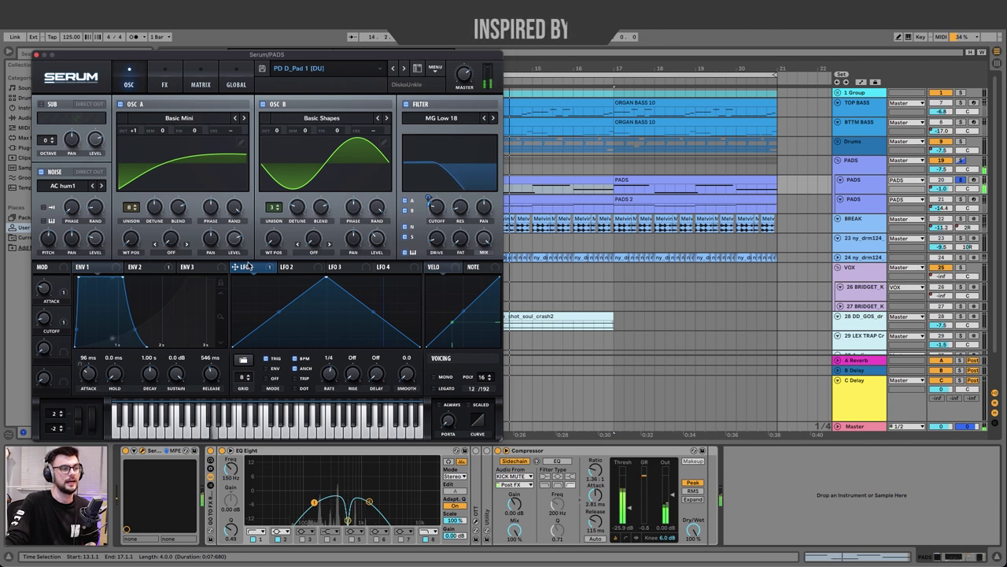
mouse_move(435, 211)
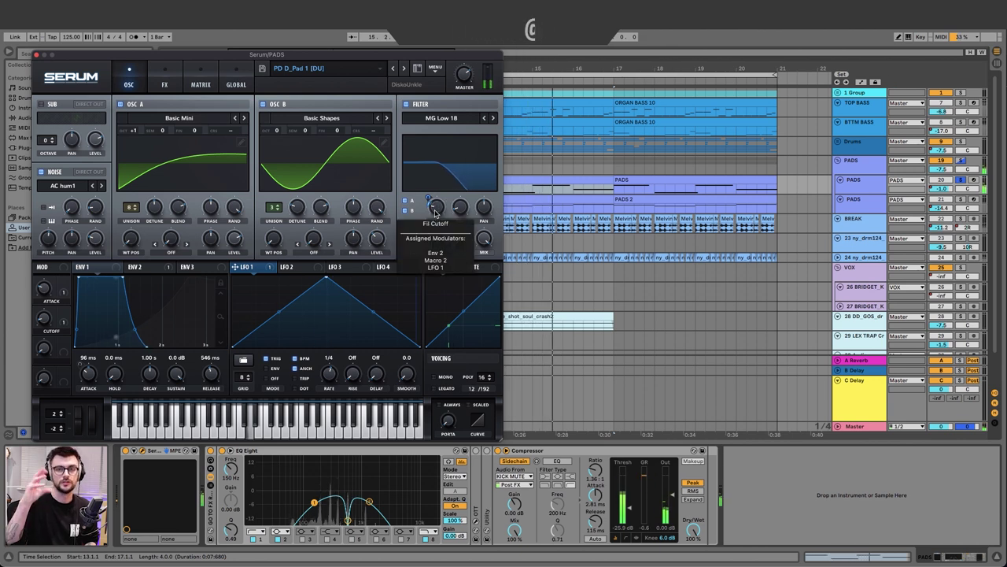
click(36, 55)
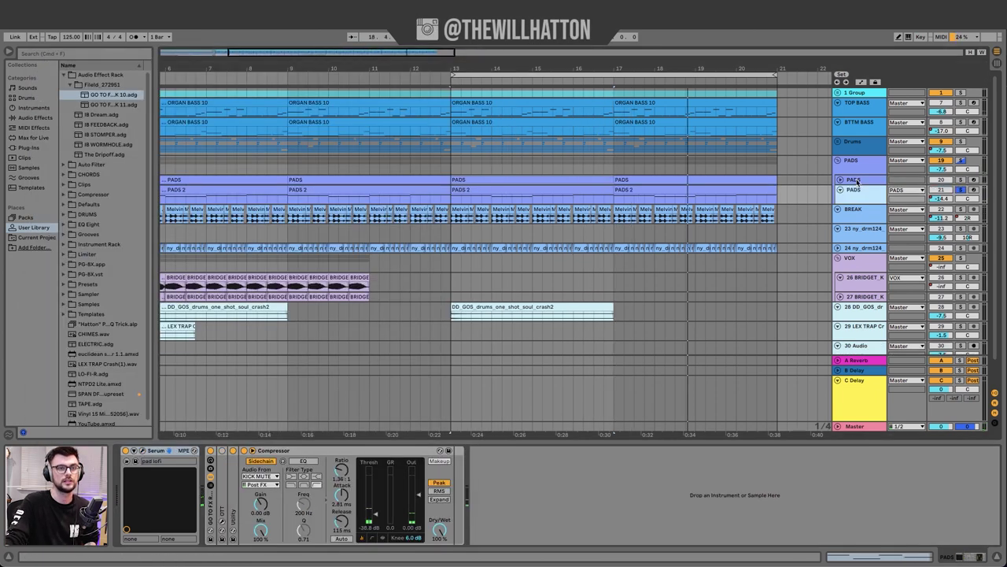
Step: Unfold the upper PADS track, play both PADS tracks soloed from bar 13 and open the PADS 2 clip
click(841, 180)
click(859, 203)
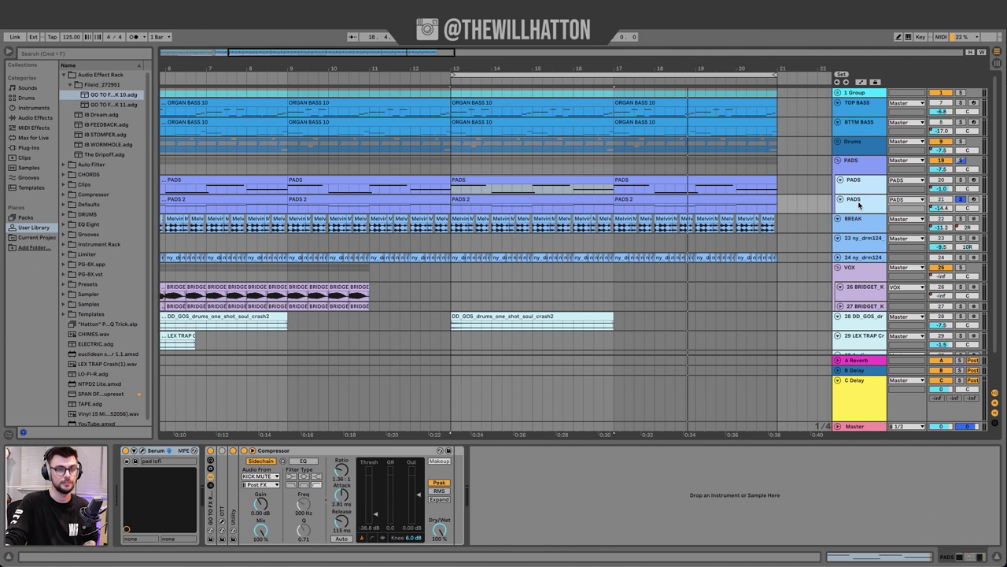
click(519, 201)
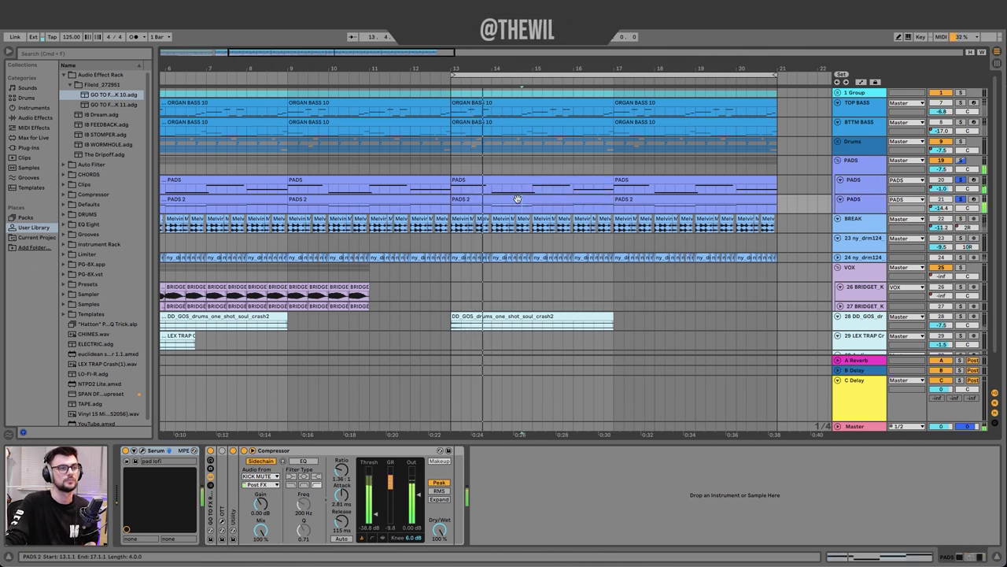
double_click(517, 201)
scroll(571, 373, up, 1)
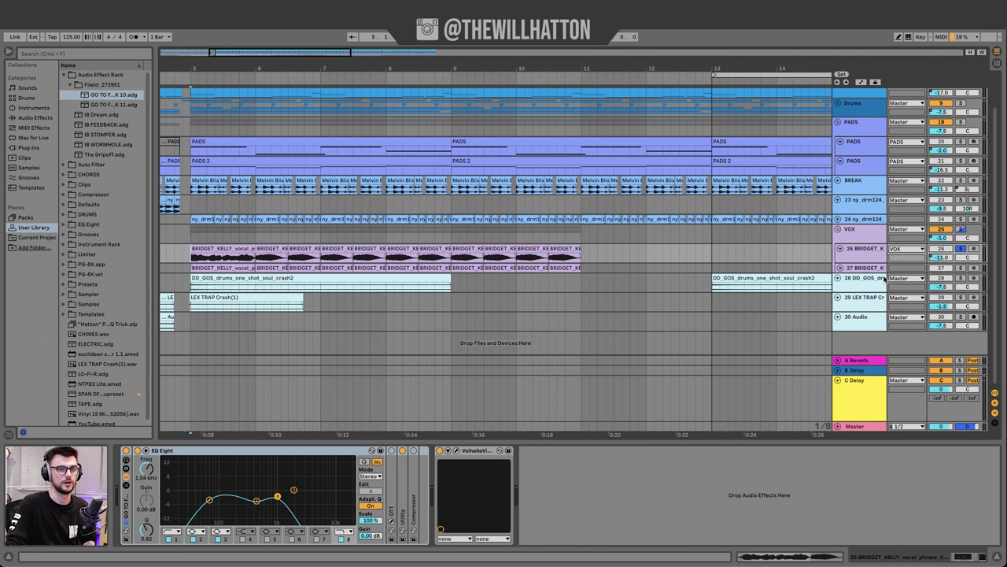
Step: Unfold vocal track 27, solo it and play its chopped phrases to hear the volume automation and effects
mouse_move(872, 270)
mouse_down()
mouse_move(872, 286)
mouse_move(868, 262)
mouse_move(869, 271)
mouse_up()
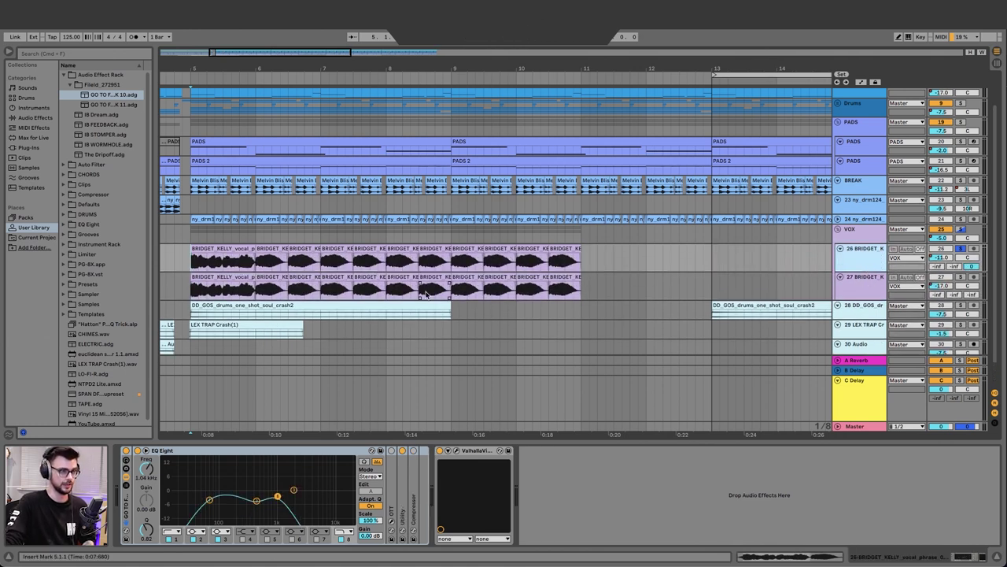
click(223, 276)
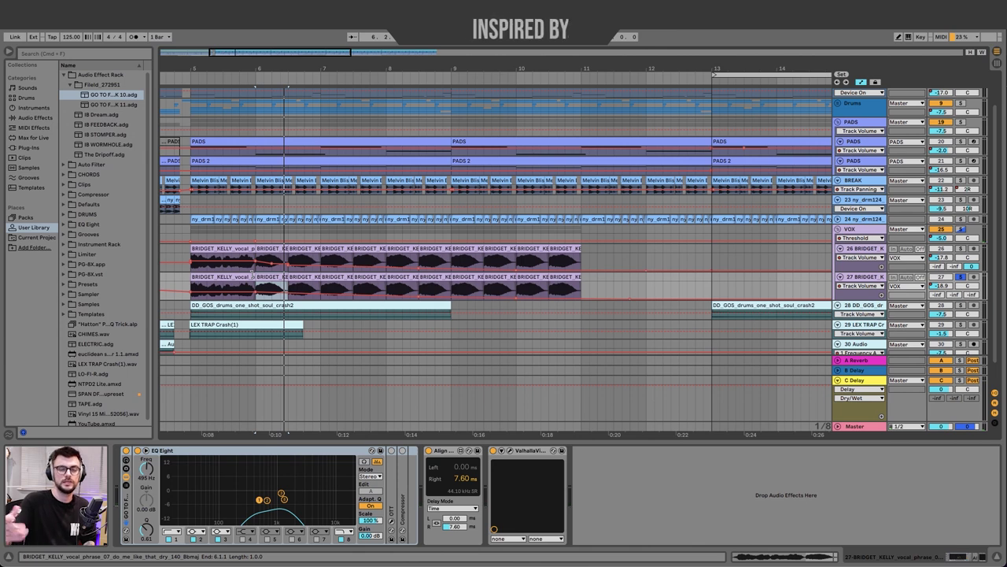
key(space)
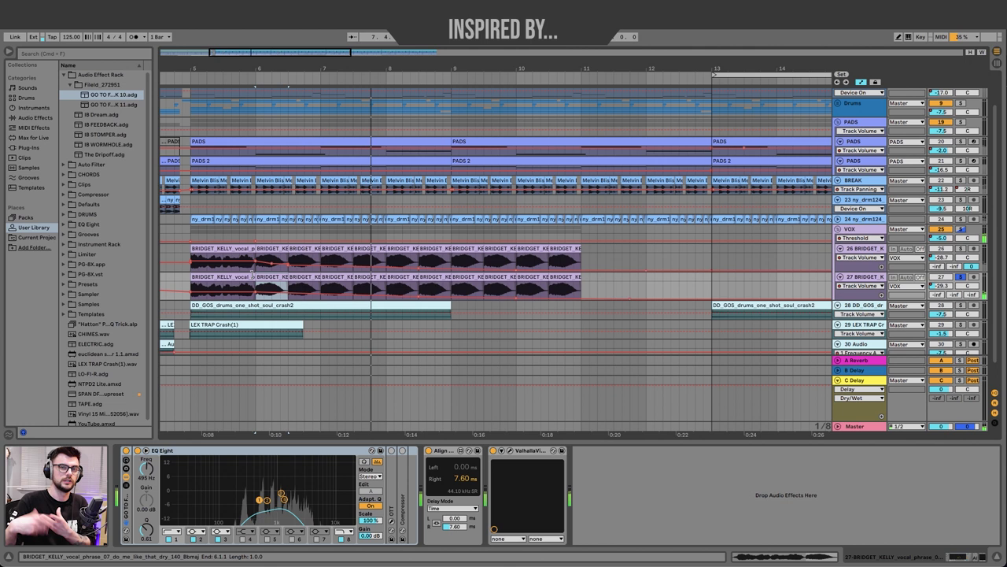
key(space)
Step: Solo vocal track 26, play it from bar 5 and inspect the Delay settings on the C Delay return
click(232, 246)
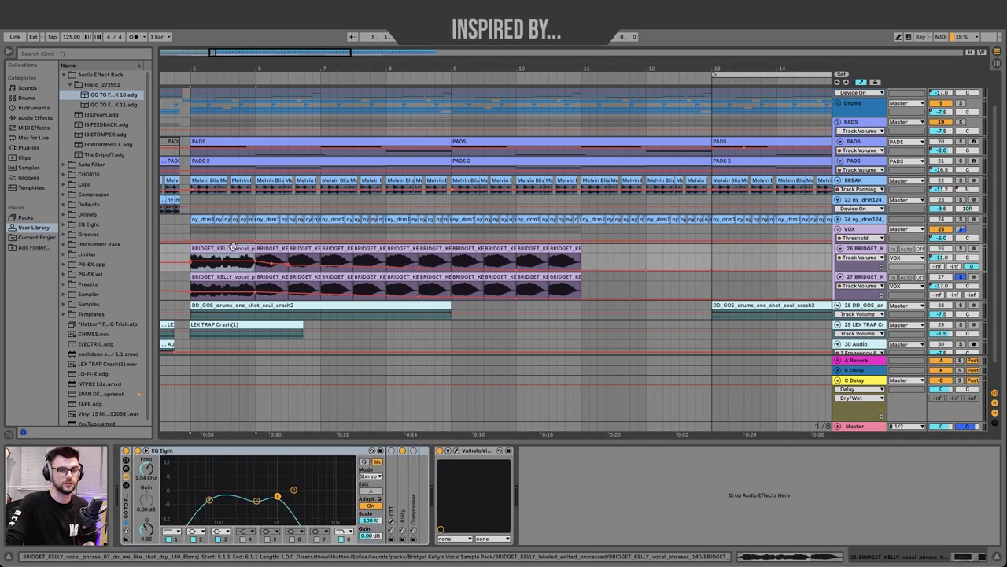
key(space)
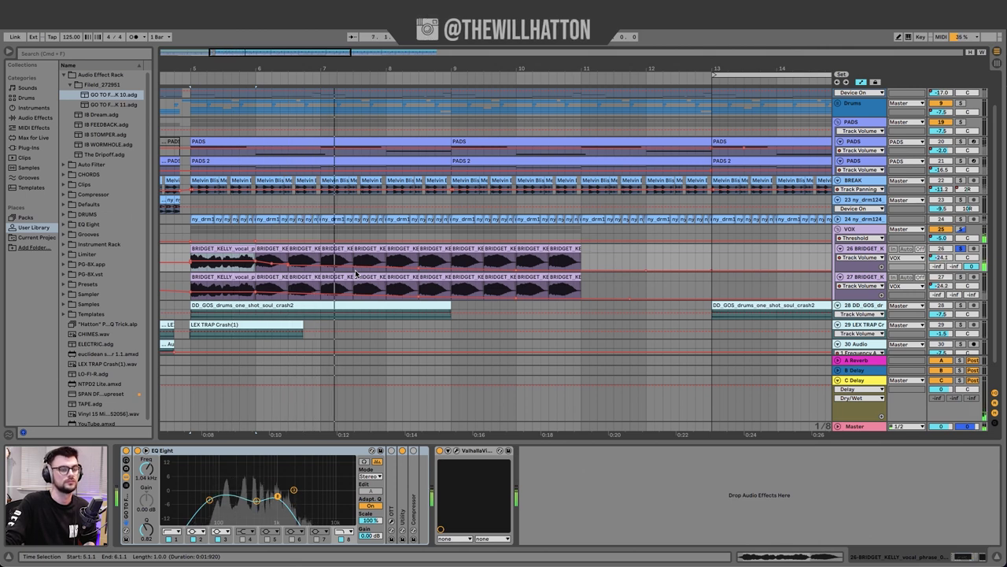
click(855, 380)
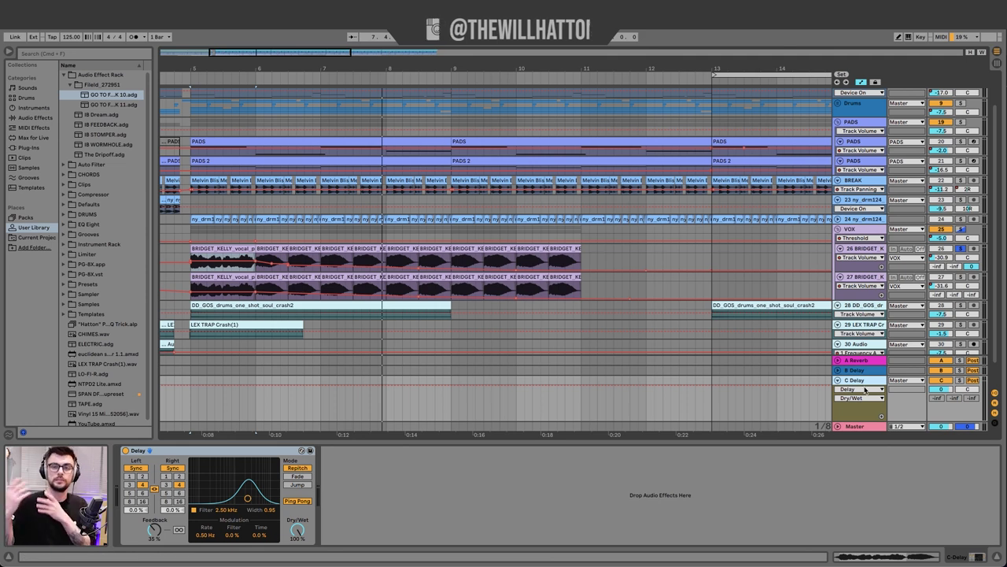
Step: Solo both vocal tracks, select their first clips and play them together from bar 5
click(201, 275)
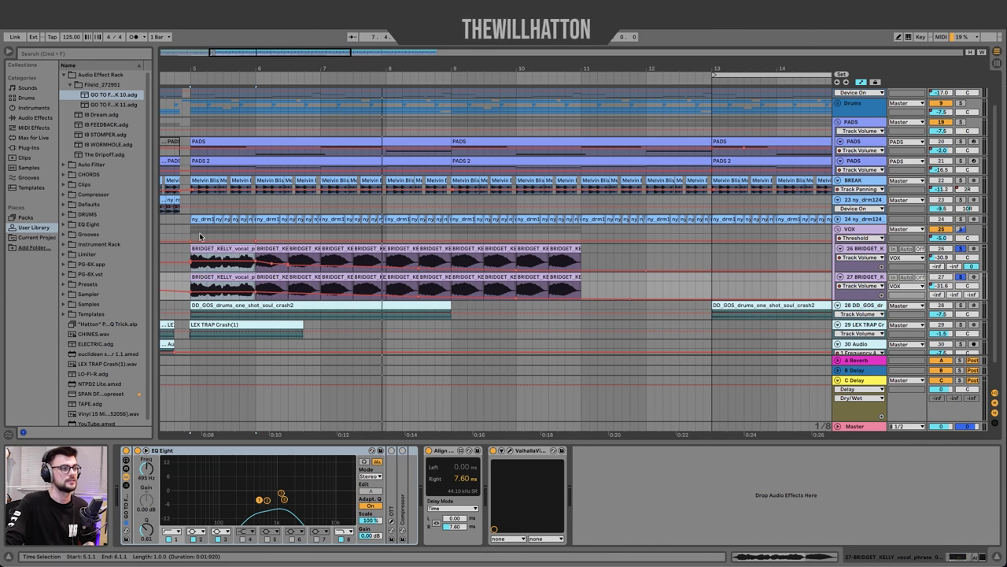
key(space)
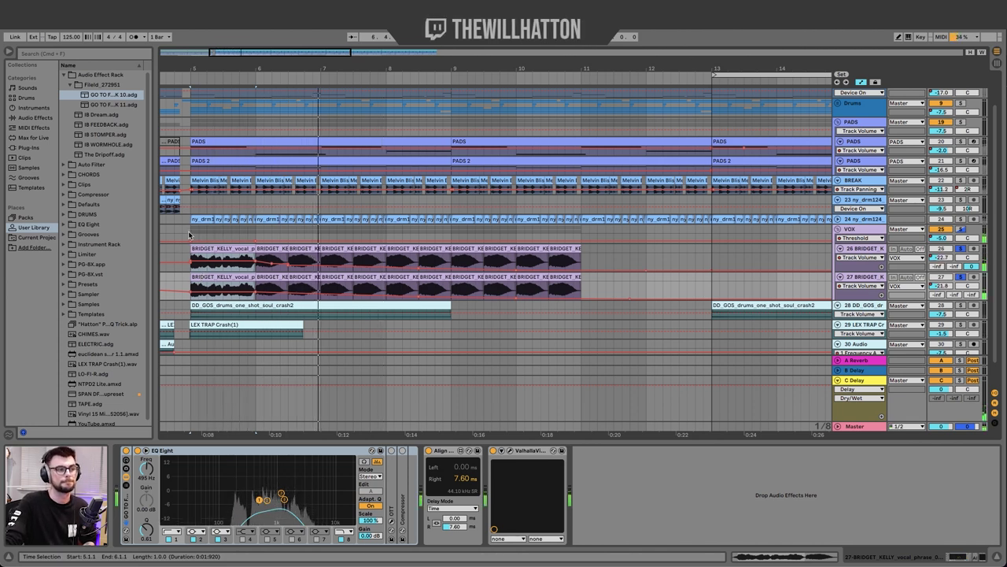
Step: Inspect the VOX group's effects chain through to its sidechained Compressor, viewing the Fresh Air plug-in's Mid Air and High Air settings
click(189, 234)
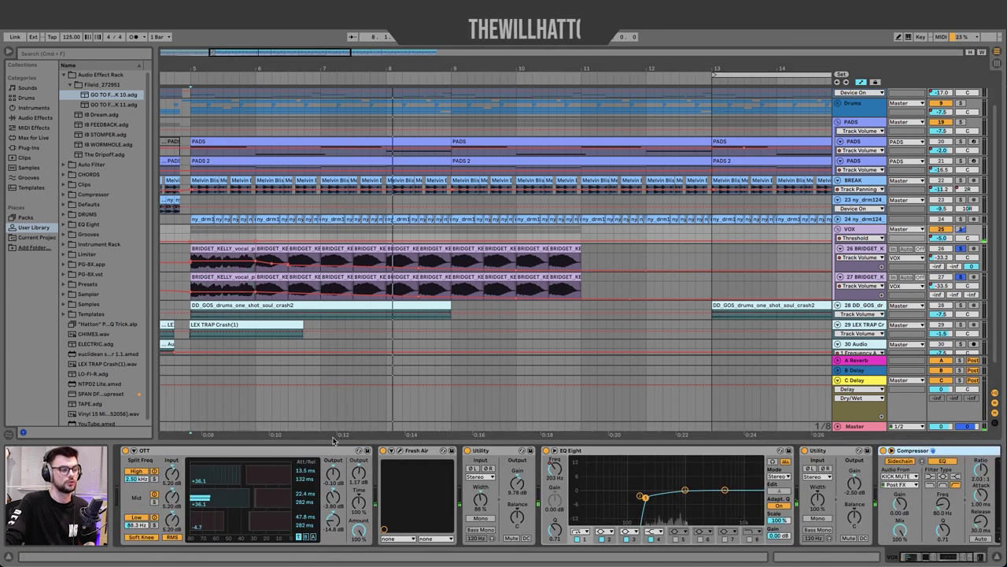
scroll(229, 452, right, 5)
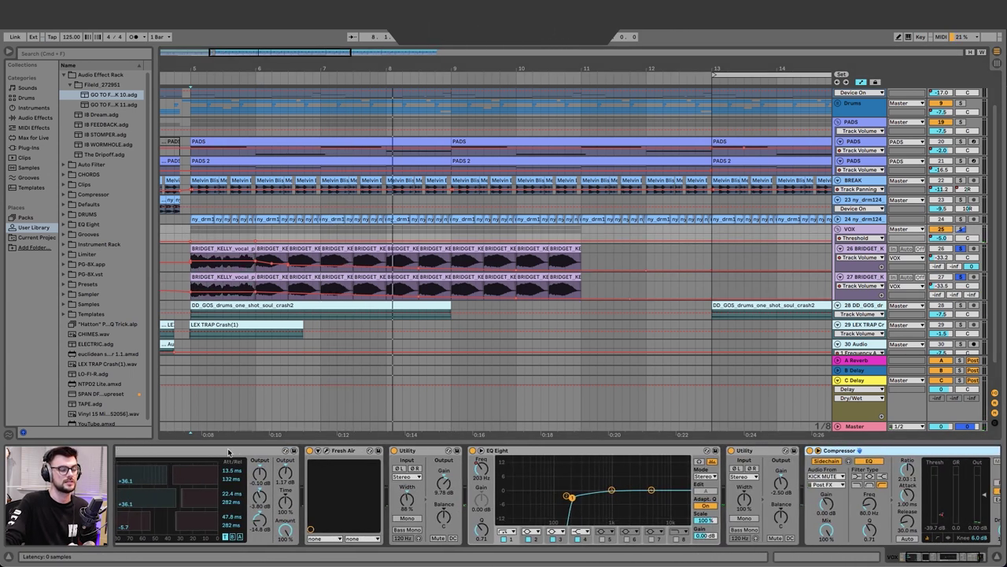
scroll(228, 452, right, 3)
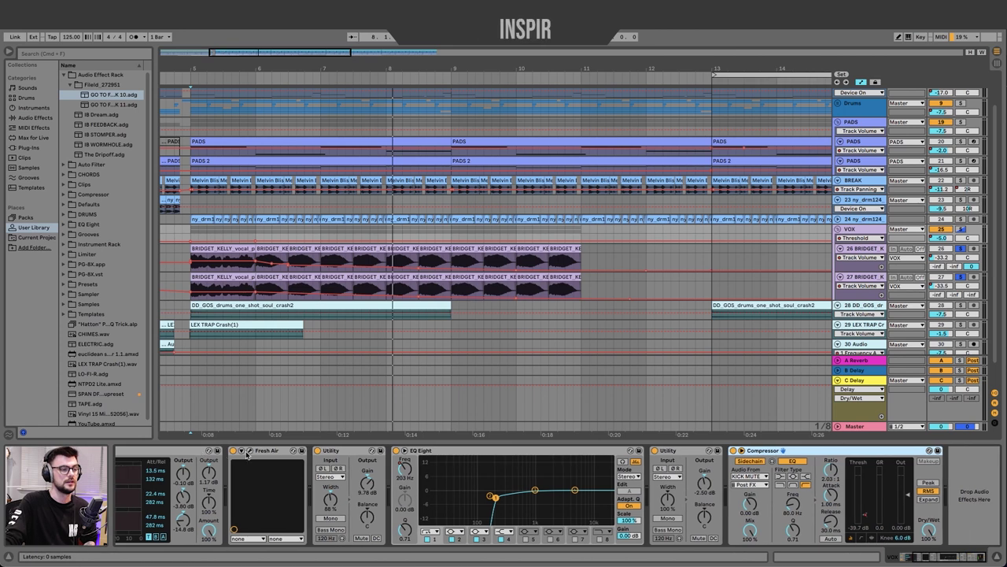
click(242, 451)
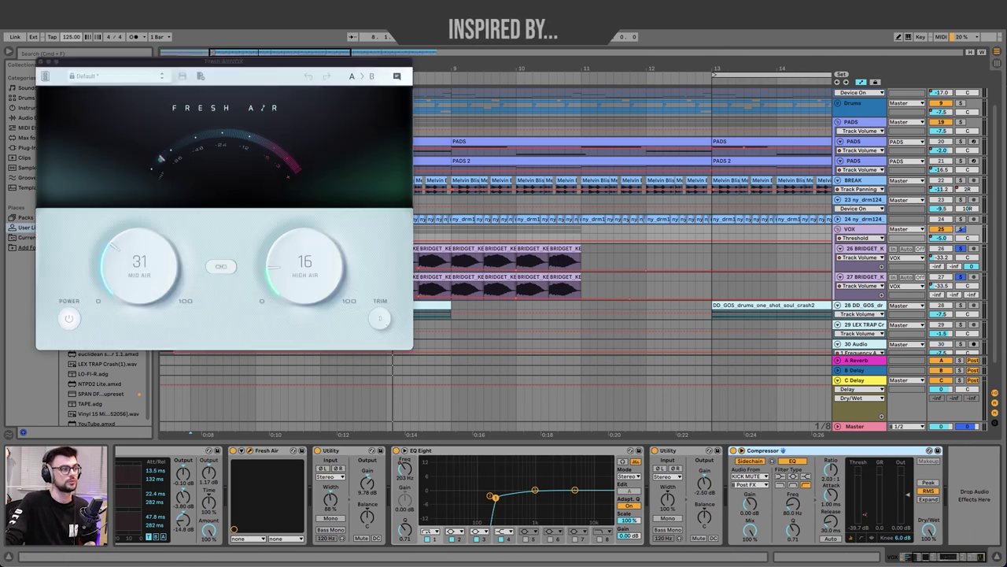
click(45, 62)
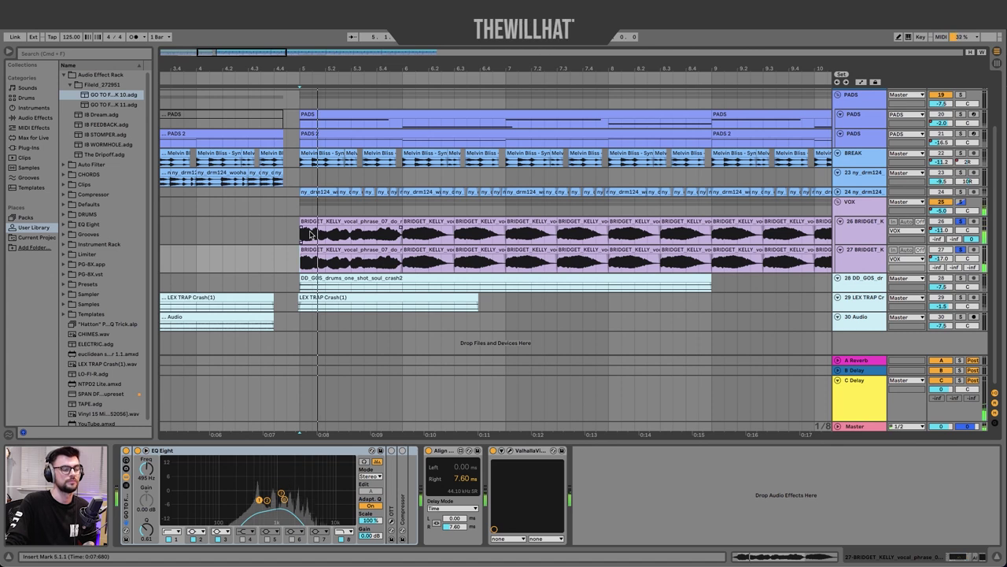
Step: Play the reversed audio clip on track 30 soloed from bar 2, and select the second LEX TRAP Crash clip on track 29
scroll(310, 230, left, 5)
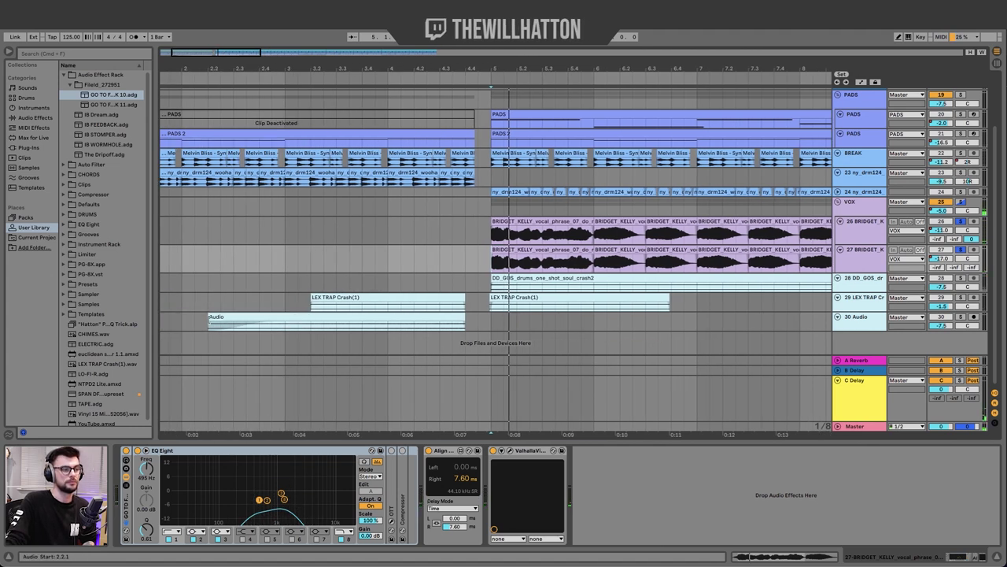
click(209, 325)
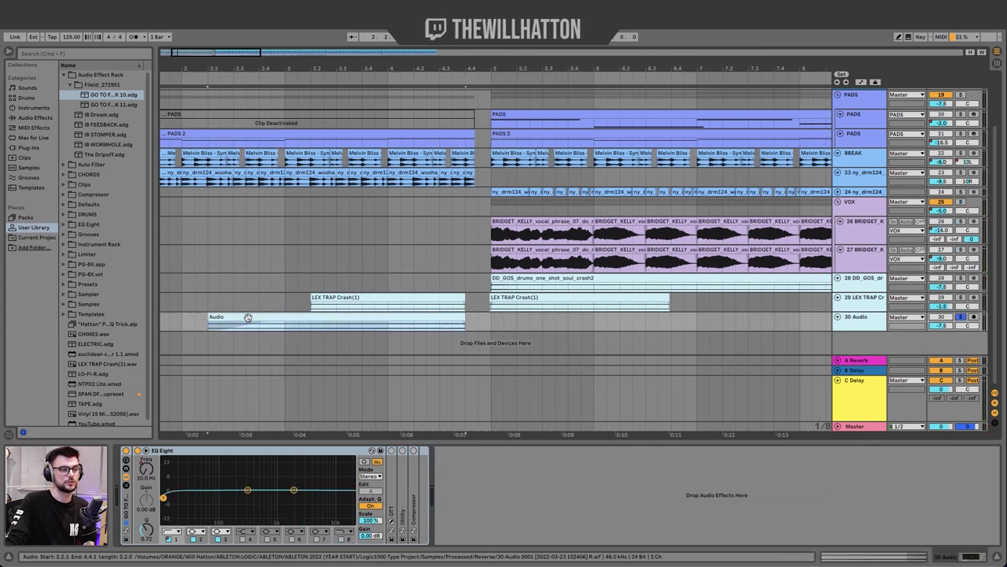
key(space)
scroll(263, 313, down, 3)
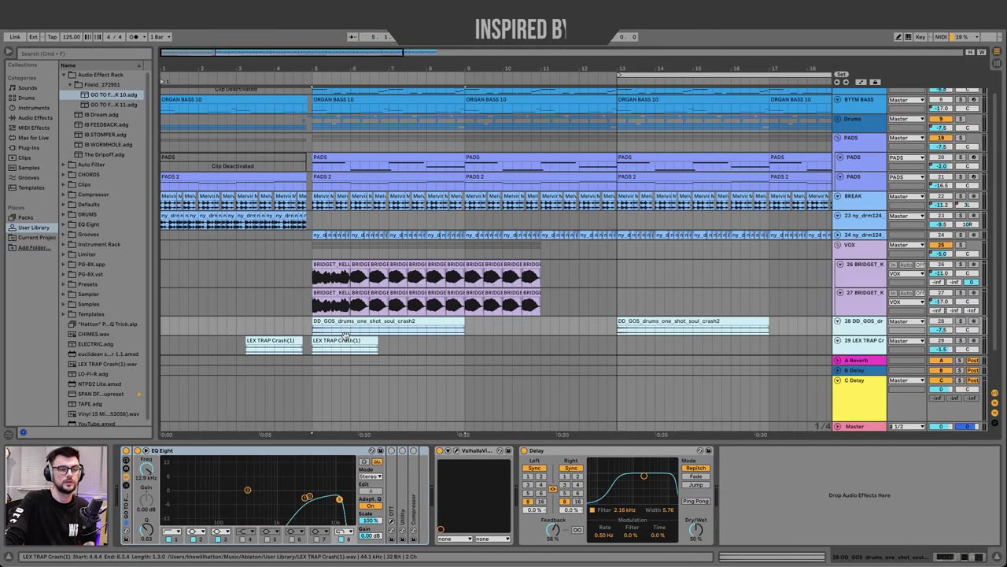
click(329, 342)
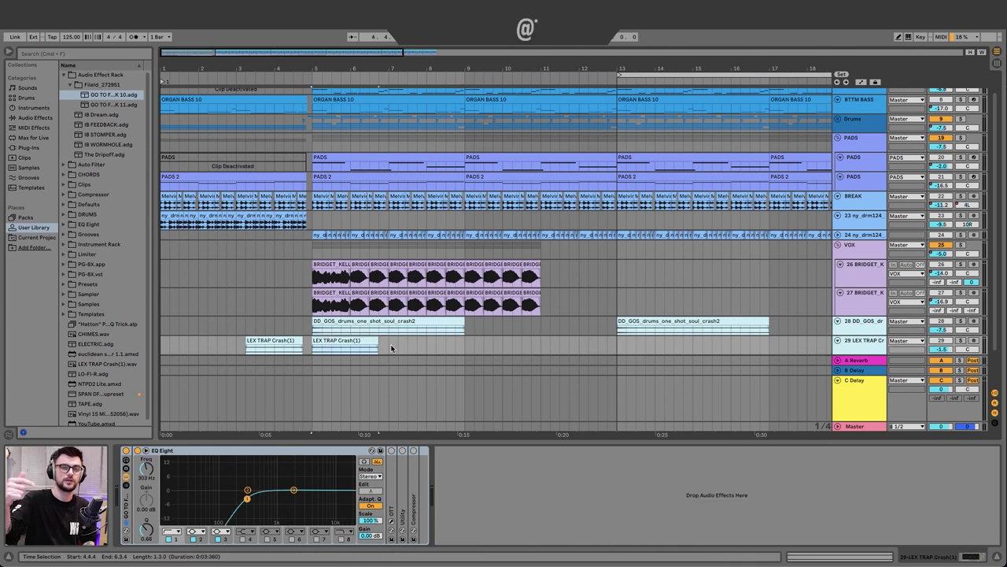